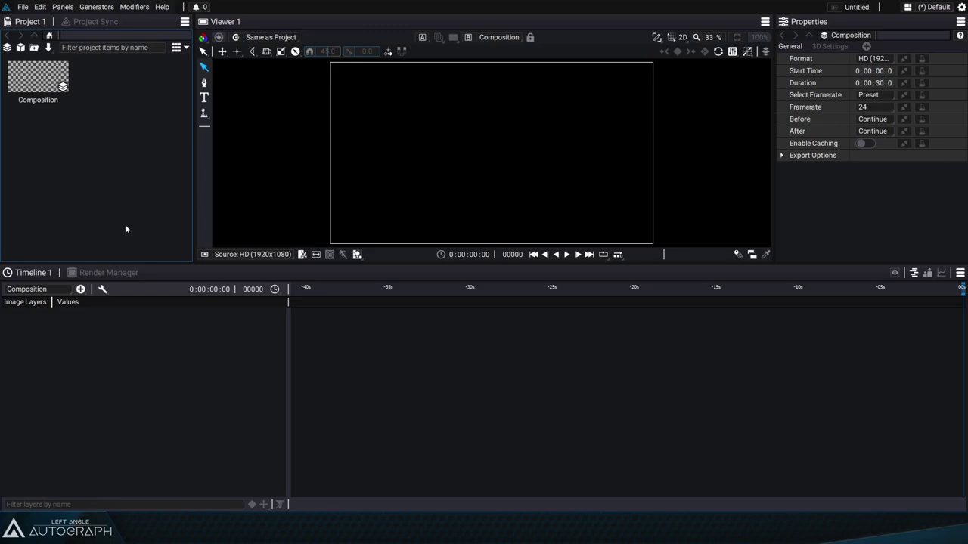
Browse the layer-type and viewer resolution lists without adding anything, keeping the preview at HD 1920x1080.
left_click(81, 289)
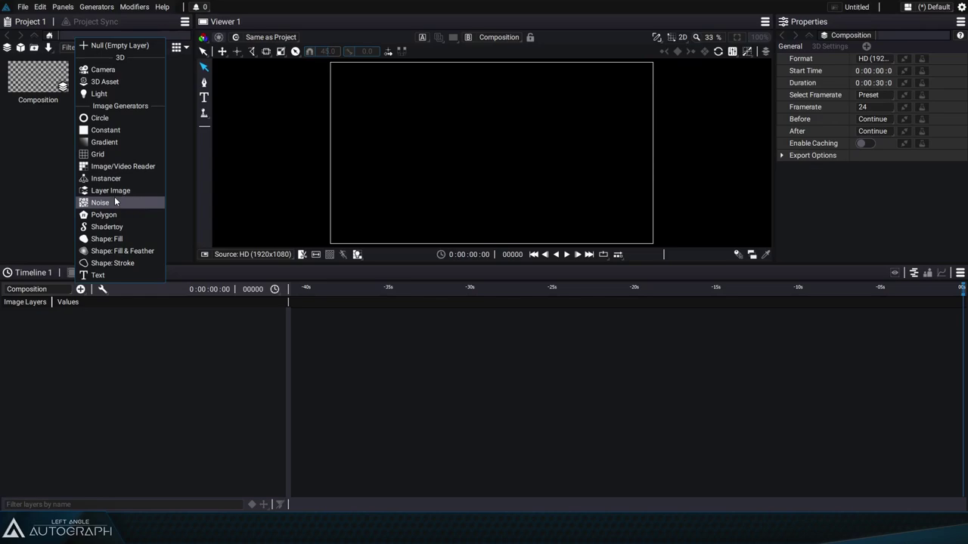
left_click(244, 320)
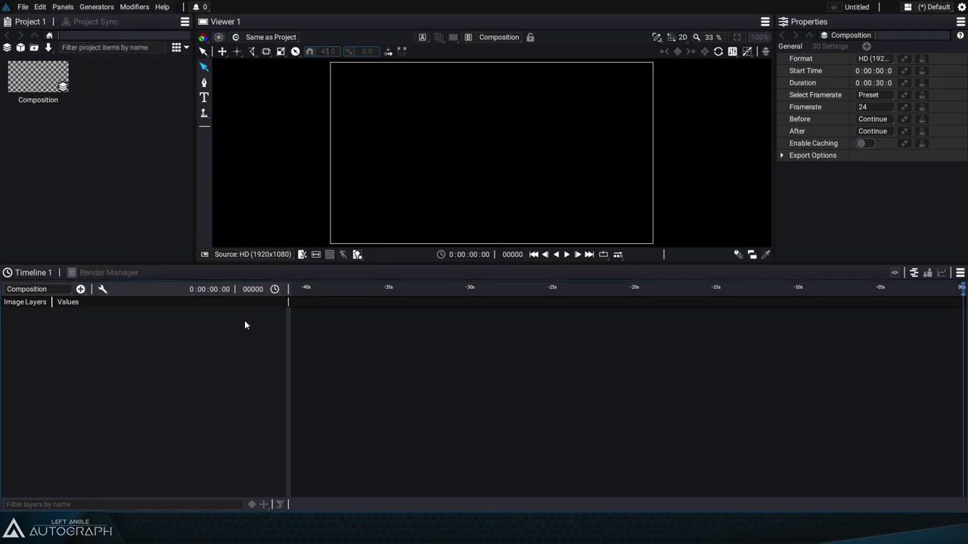
left_click(248, 256)
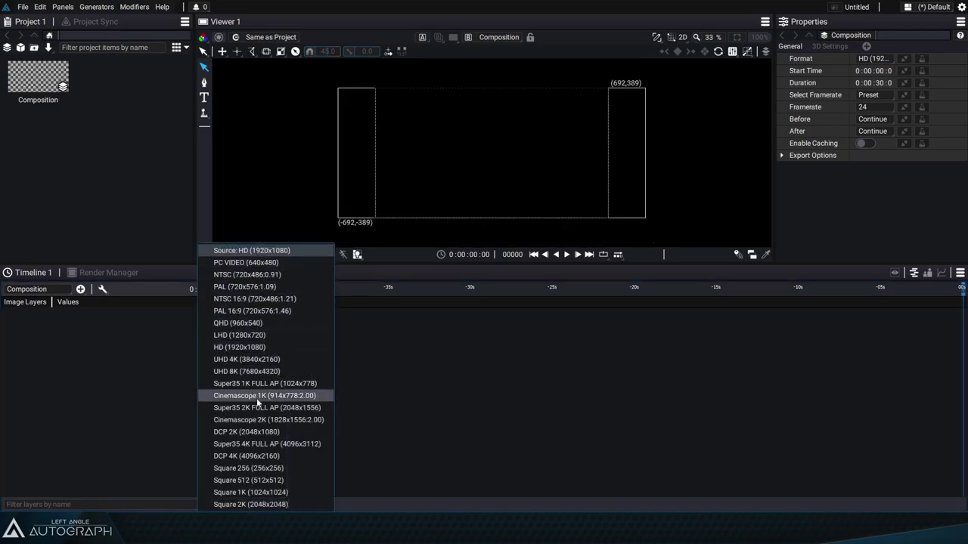
left_click(272, 250)
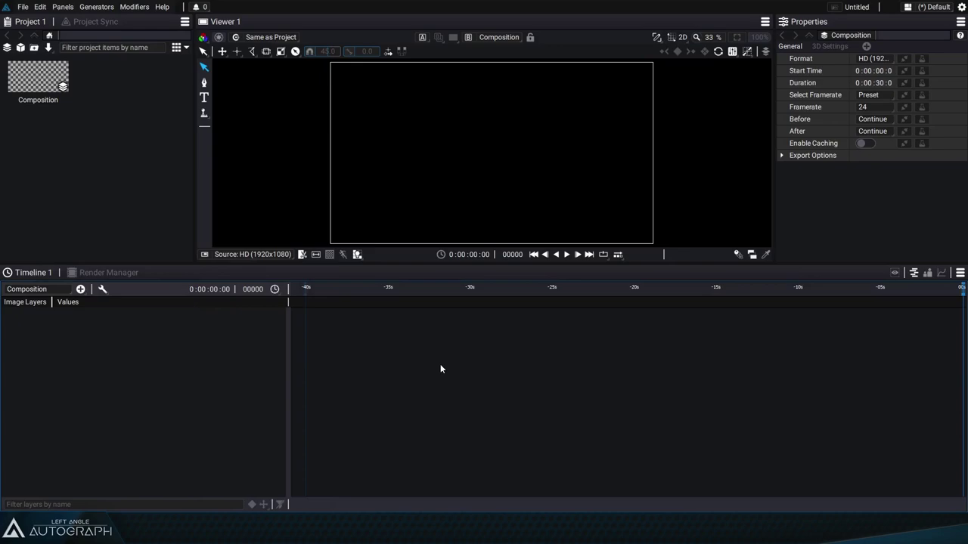
Widen the property inspector, select the Composition, and confirm the HD 1920x1080 preview.
left_click_drag(773, 91, 695, 101)
left_click(38, 76)
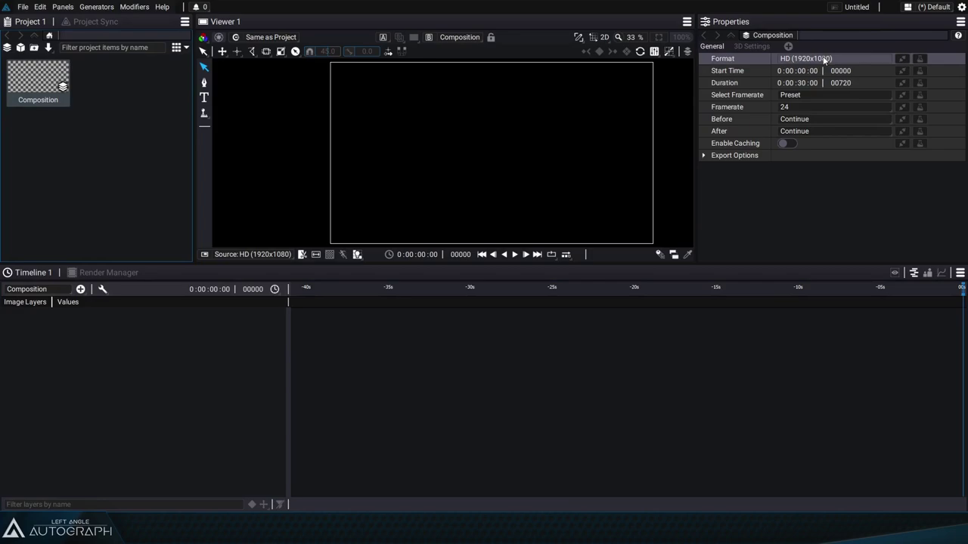
left_click(253, 255)
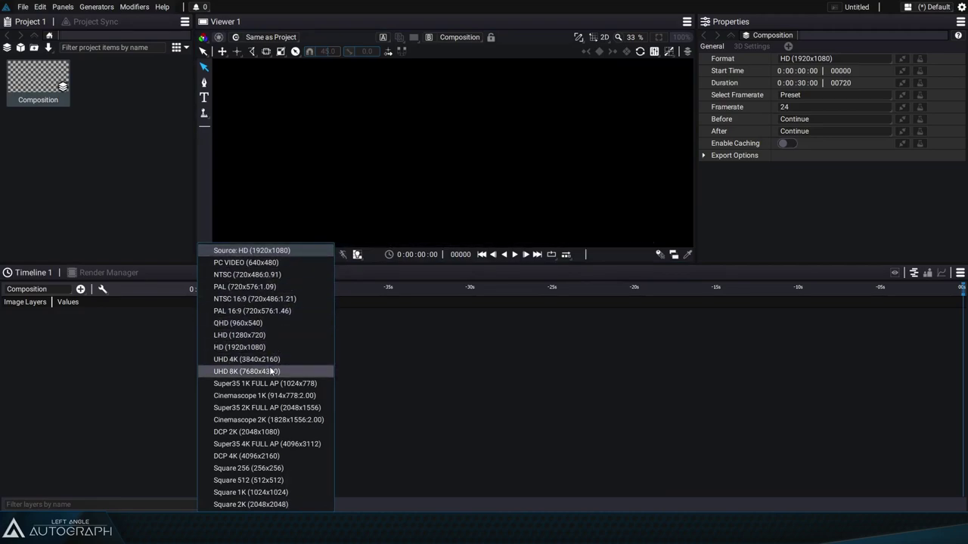
left_click(275, 252)
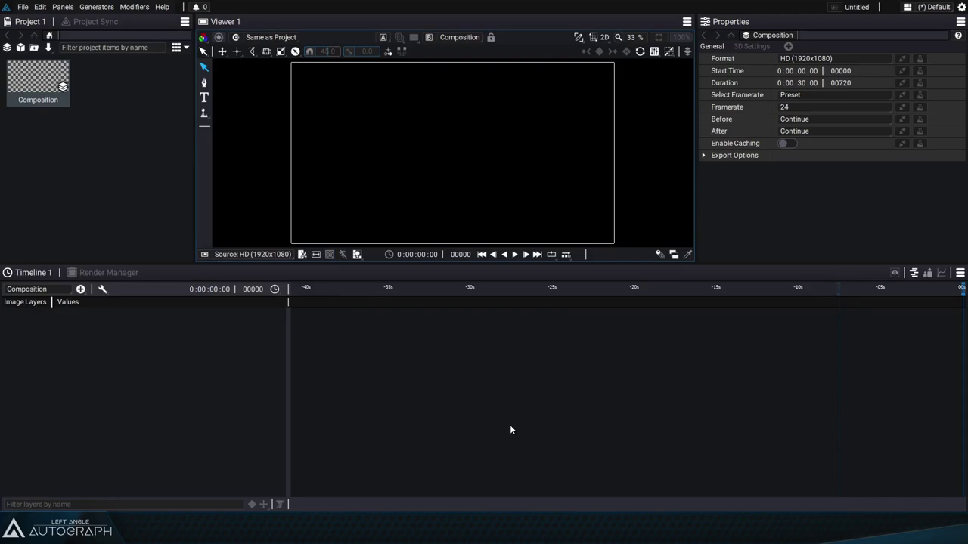
Add a Noise generator layer and turn off clipping so the grey noise shows beyond the frame.
left_click(565, 369)
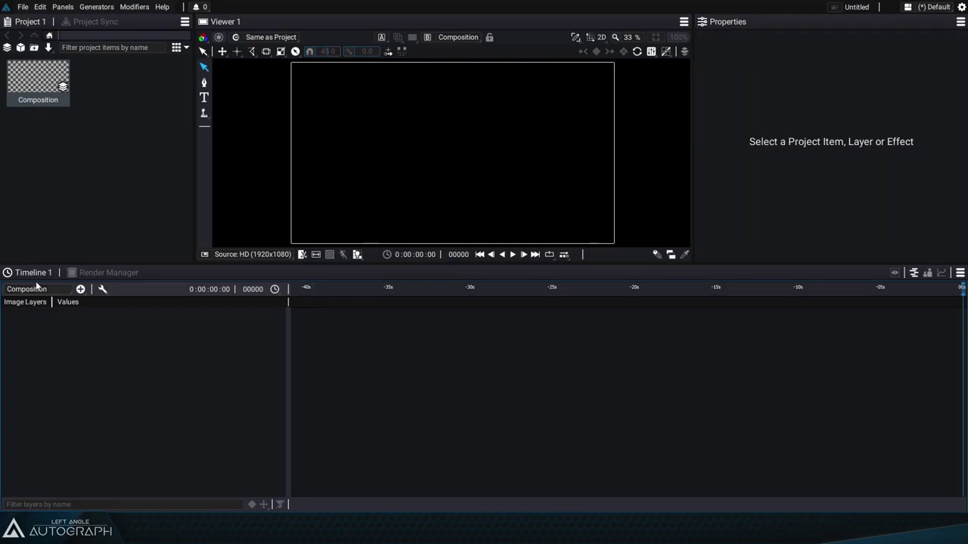
left_click(80, 289)
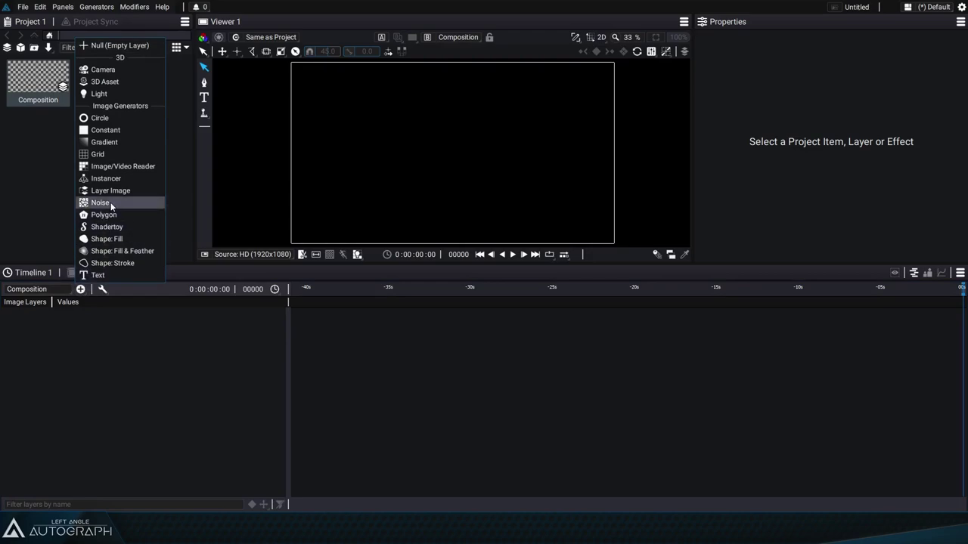
left_click(100, 203)
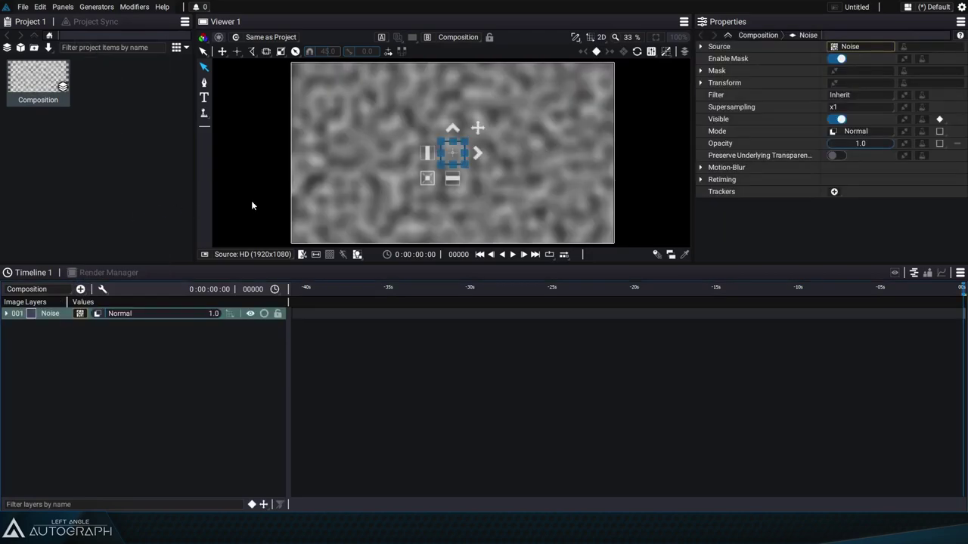
scroll(284, 176, "down", 2)
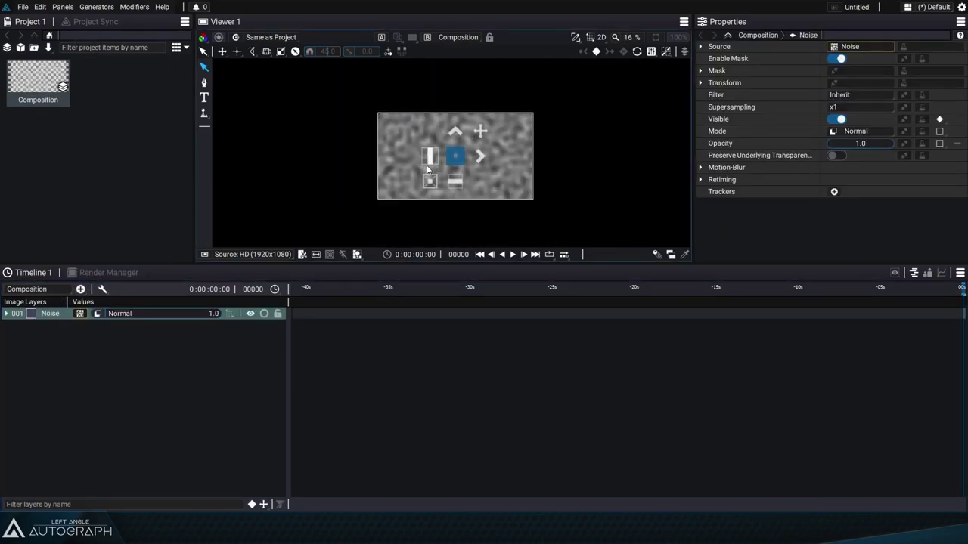
left_click(301, 253)
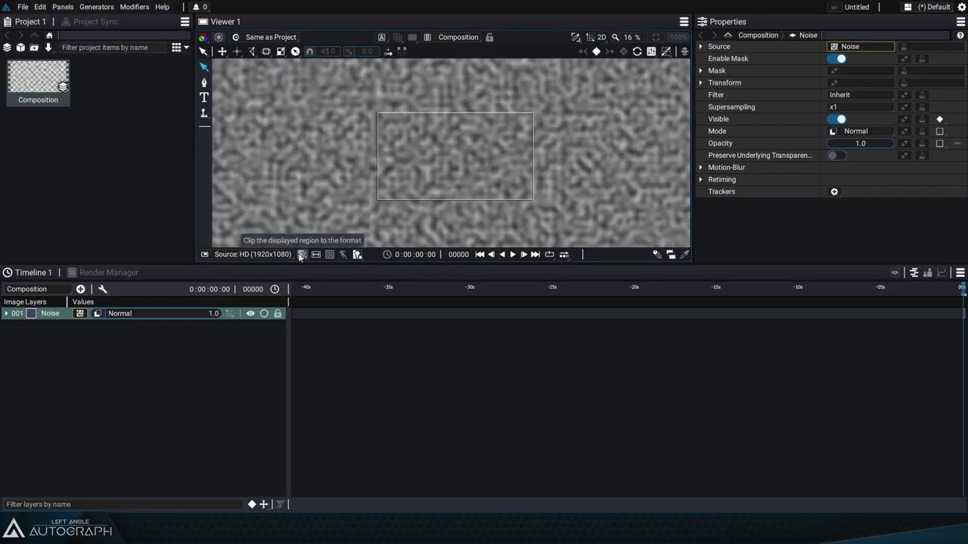
scroll(478, 181, "down", 2)
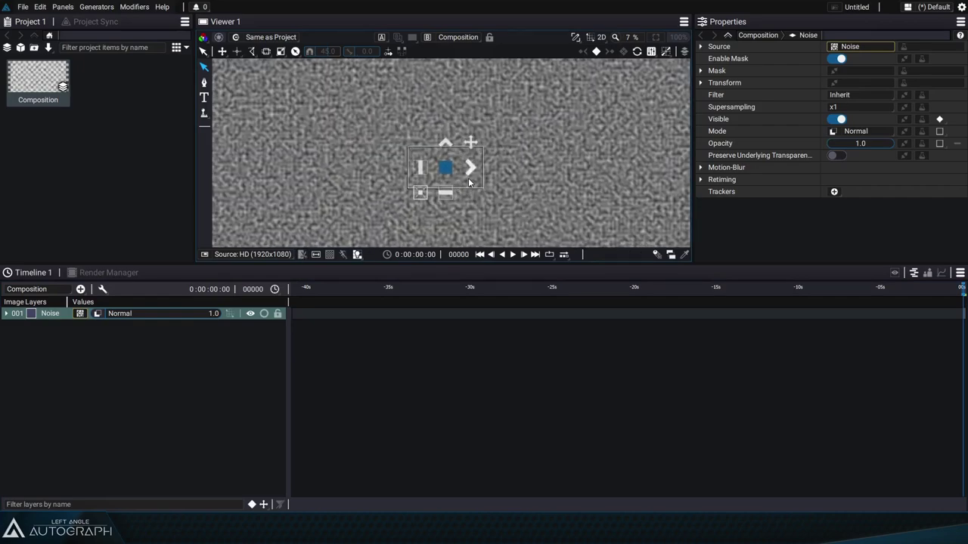
scroll(458, 164, "up", 3)
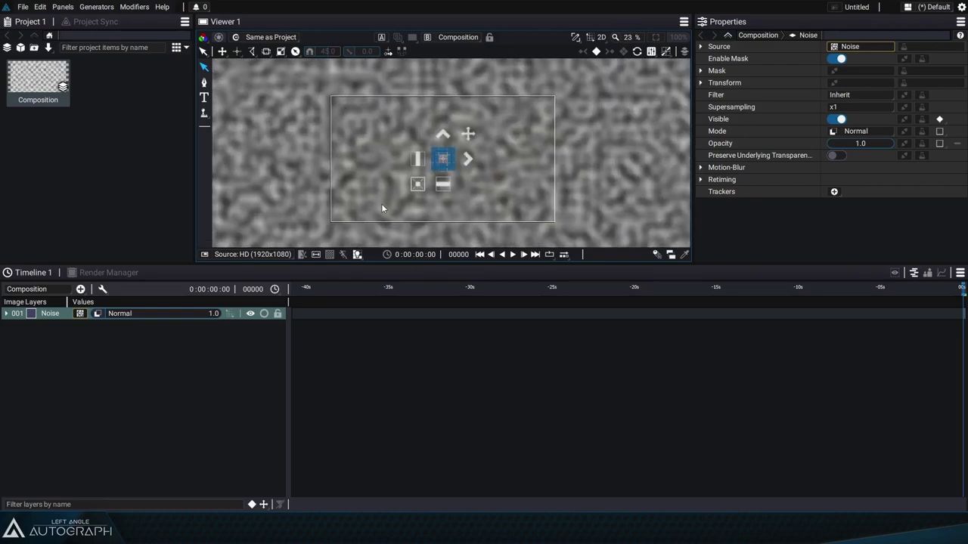
Set the Noise generator's Output Format to Composition Format.
left_click(8, 313)
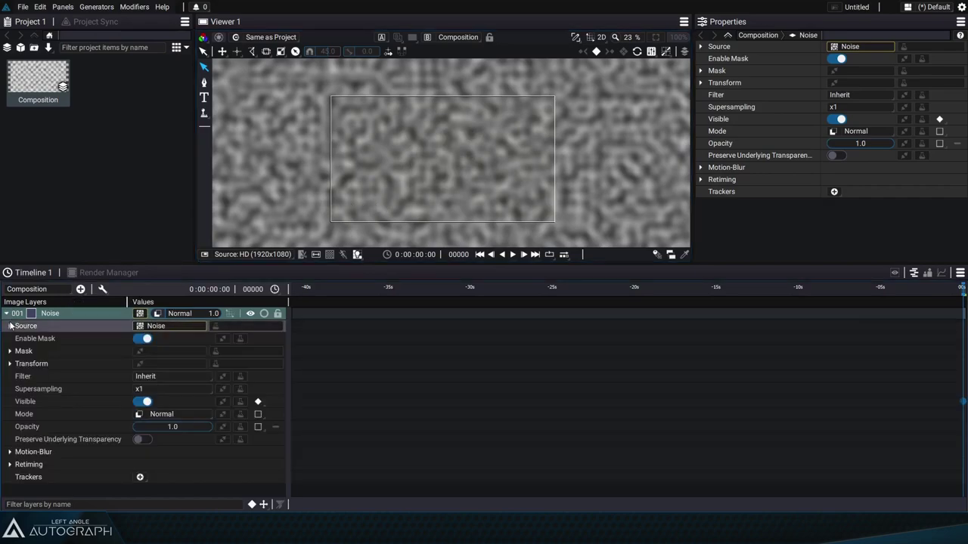
left_click(10, 325)
left_click(15, 339)
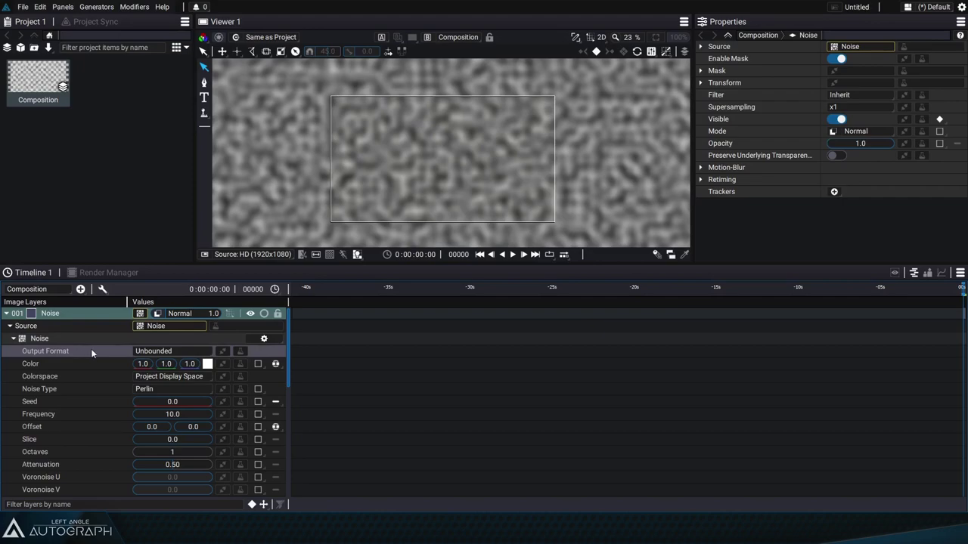
left_click(183, 349)
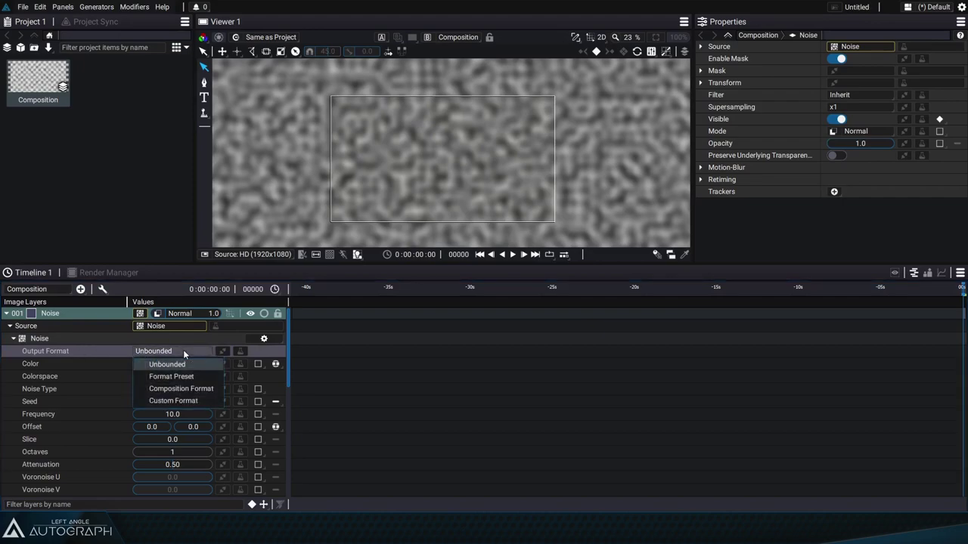
left_click(190, 390)
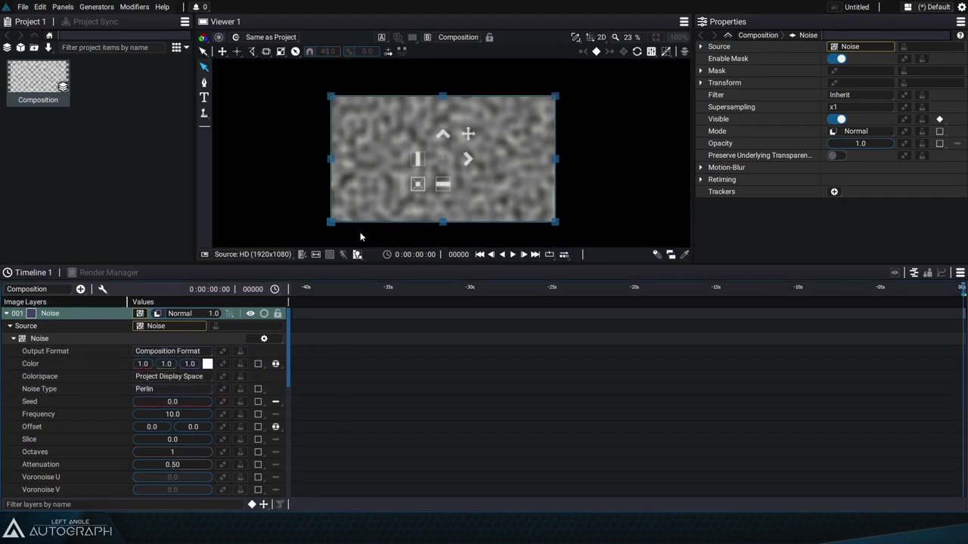
Nudge the noise layer slightly, shrink the viewer, and keep the preview at HD 1920x1080.
left_click_drag(336, 177, 359, 168)
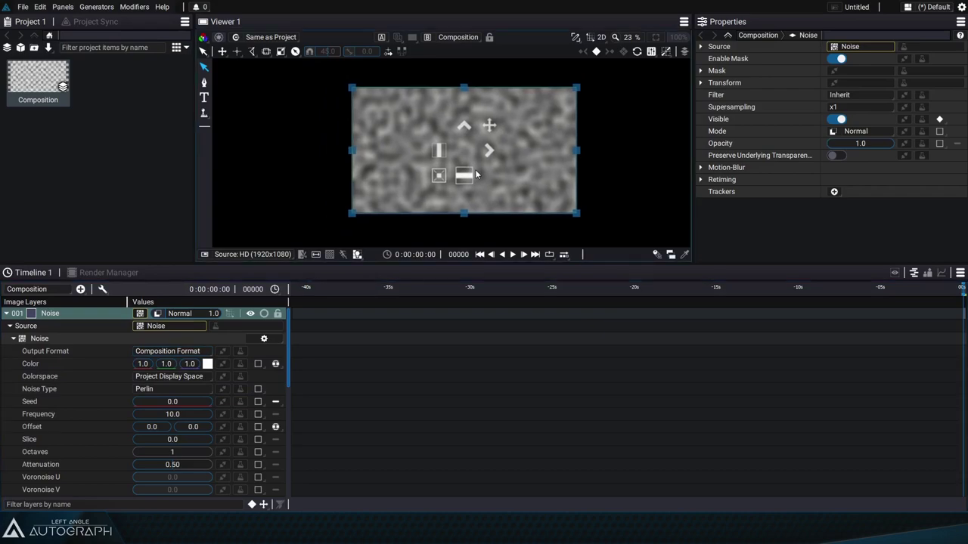
left_click_drag(432, 261, 433, 231)
left_click(257, 225)
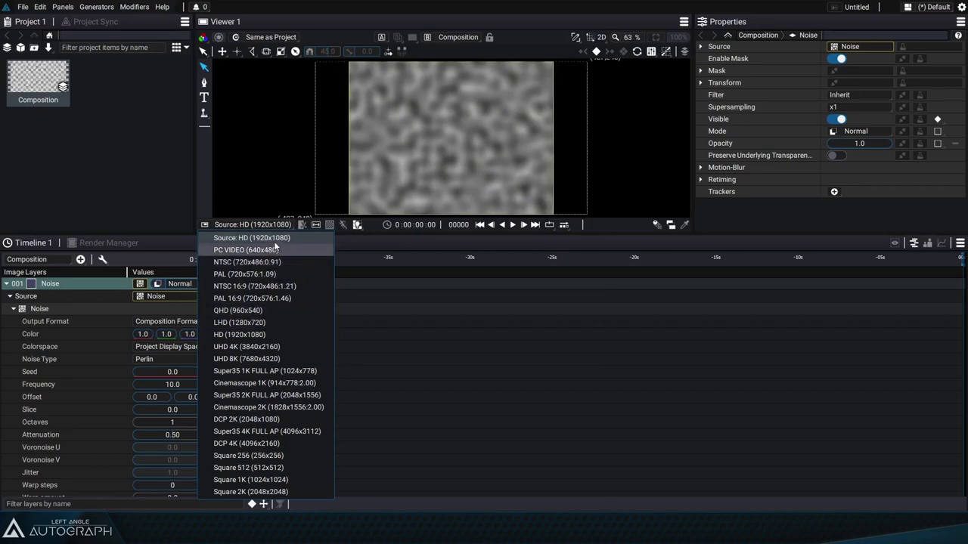
left_click(270, 335)
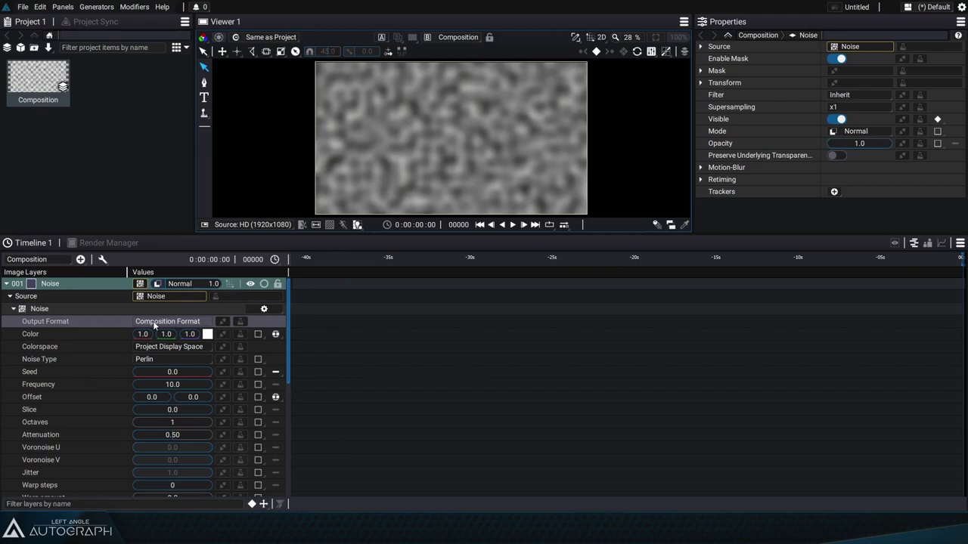
Set the noise Frequency to 50 and raise its Contrast for harder specks.
double_click(173, 385)
type("50")
key("Return")
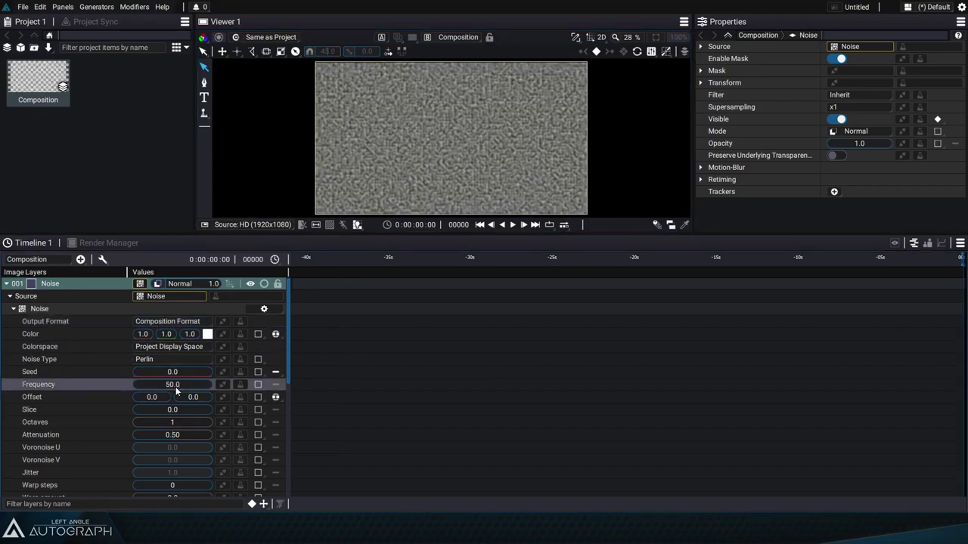
scroll(182, 348, "down", 5)
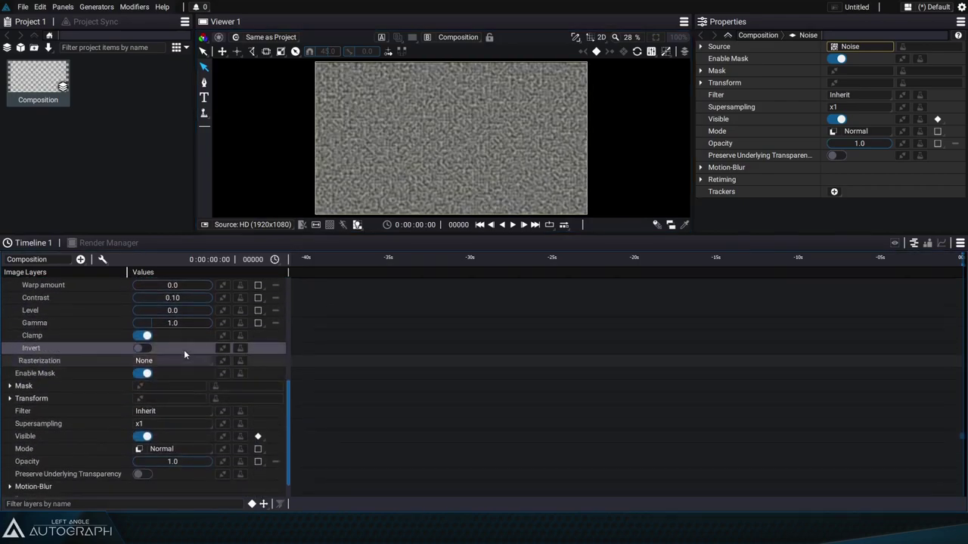
left_click_drag(168, 328, 121, 337)
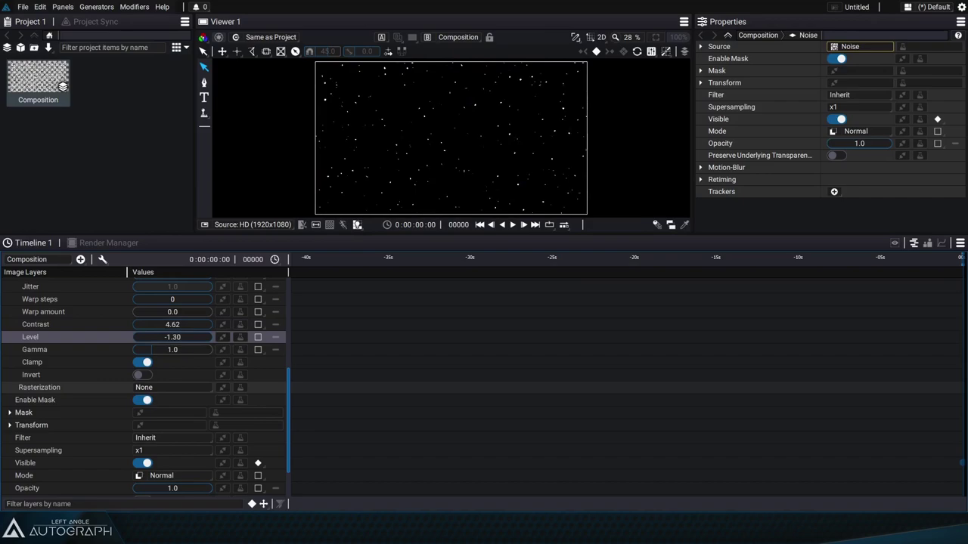
scroll(194, 358, "up", 5)
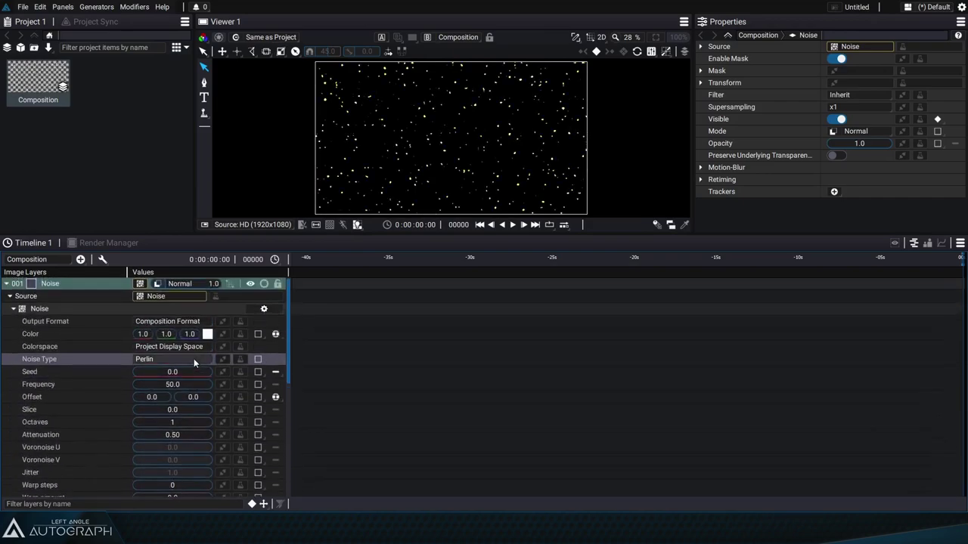
Add a Defocus effect to the noise with an amount of 25.
left_click(239, 296)
type("de")
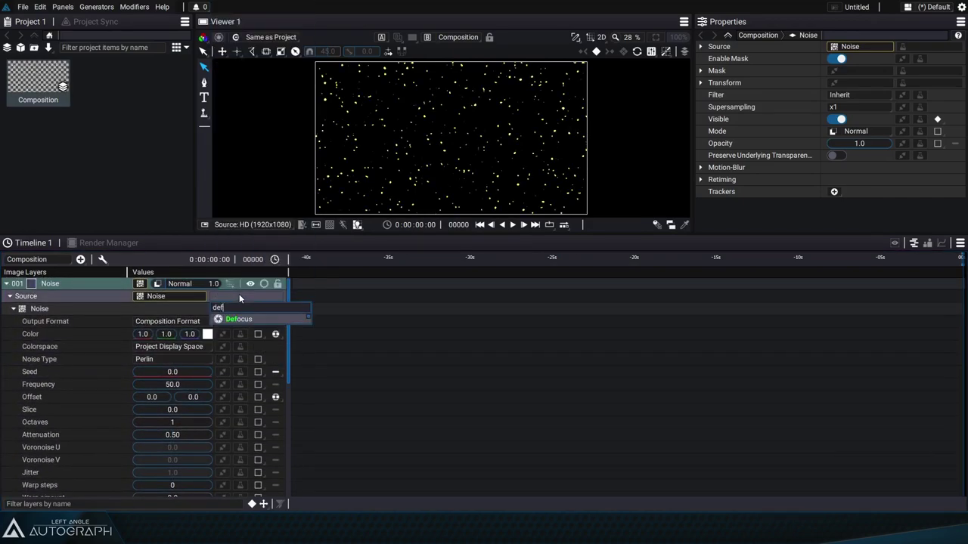
key("Return")
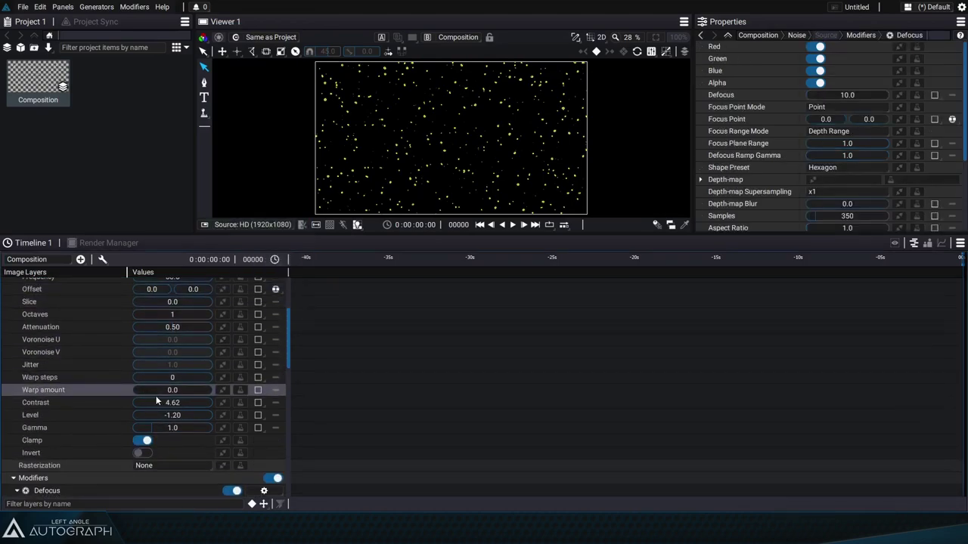
scroll(144, 393, "down", 3)
scroll(508, 113, "up", 4)
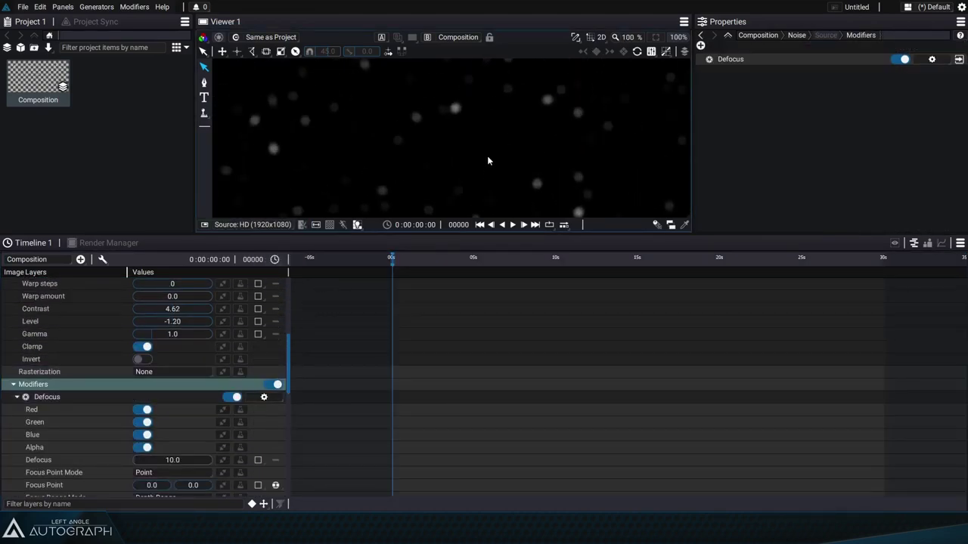
scroll(172, 453, "down", 1)
left_click_drag(173, 436, 213, 436)
left_click(174, 438)
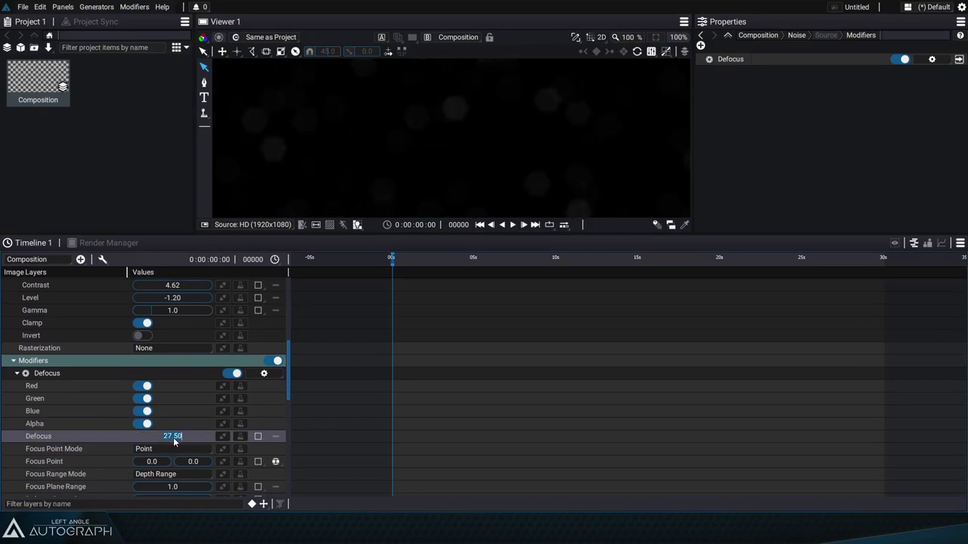
type("25")
key("Return")
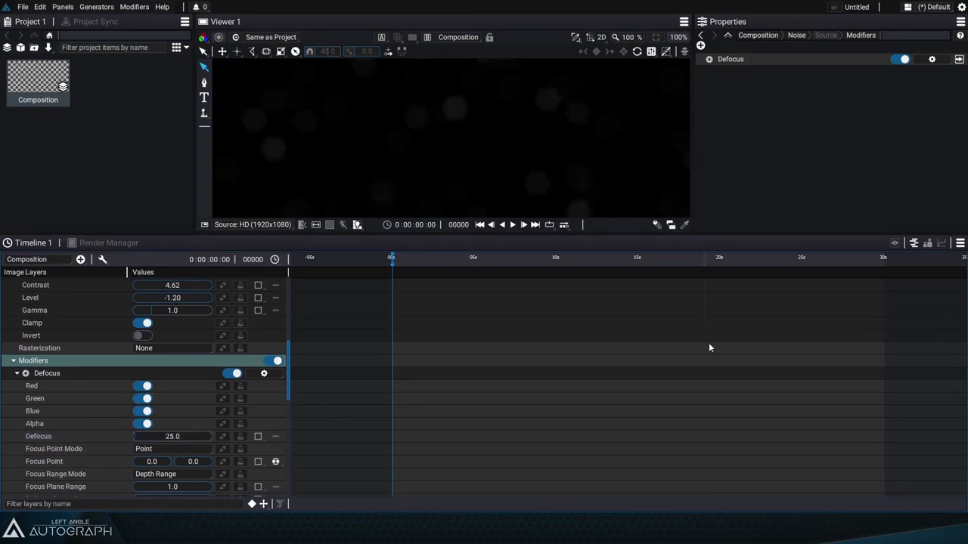
Raise the noise Level to -0.70, then import Fingerprints_####.png and open it in the viewer.
scroll(155, 394, "up", 5)
left_click_drag(190, 360, 197, 360)
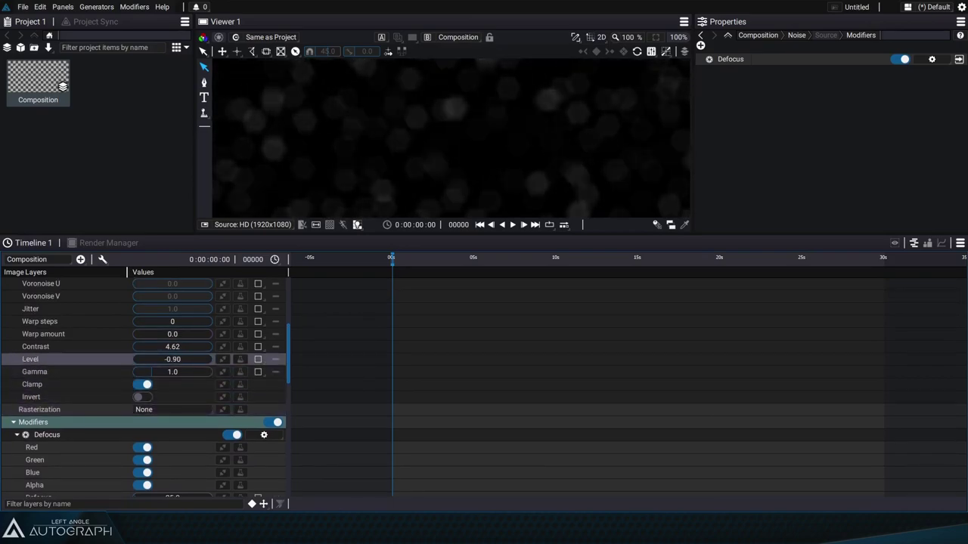
left_click_drag(197, 360, 202, 360)
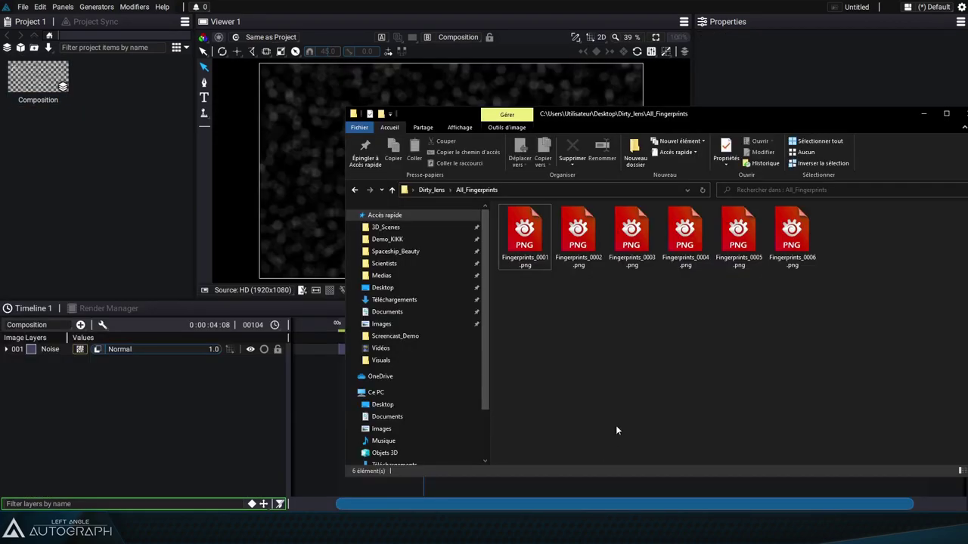
left_click_drag(524, 234, 126, 137)
double_click(112, 76)
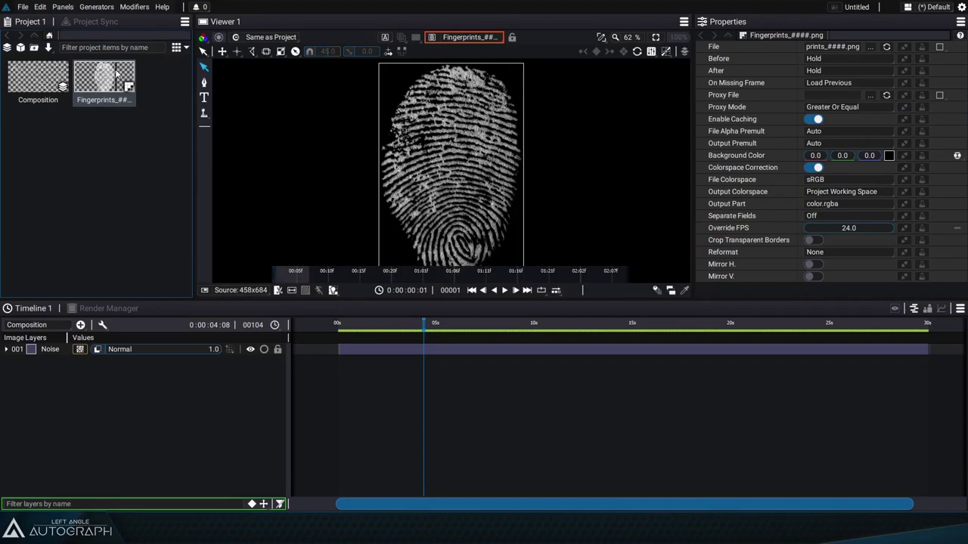
Set the Fingerprints sequence's Override FPS to 1.0 and scrub through its frames to check.
double_click(857, 228)
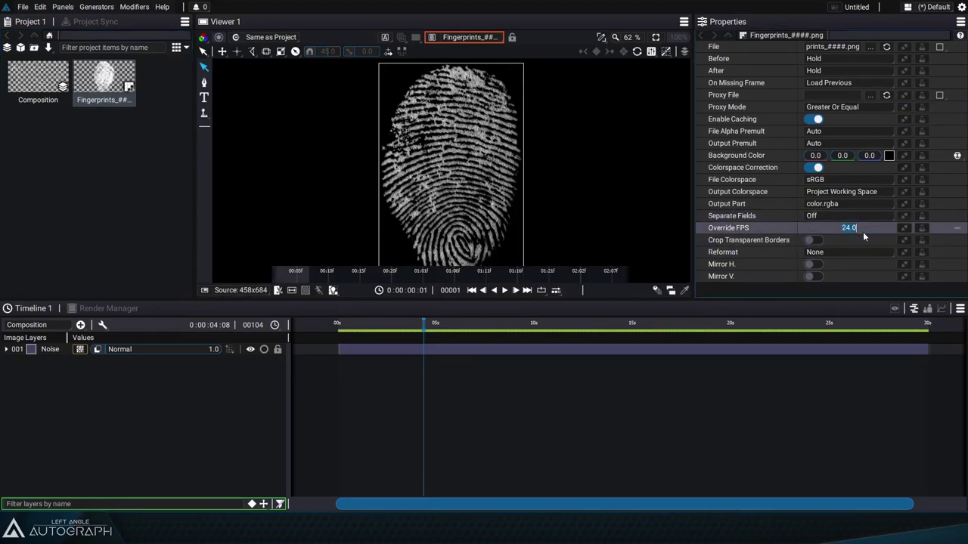
type("1")
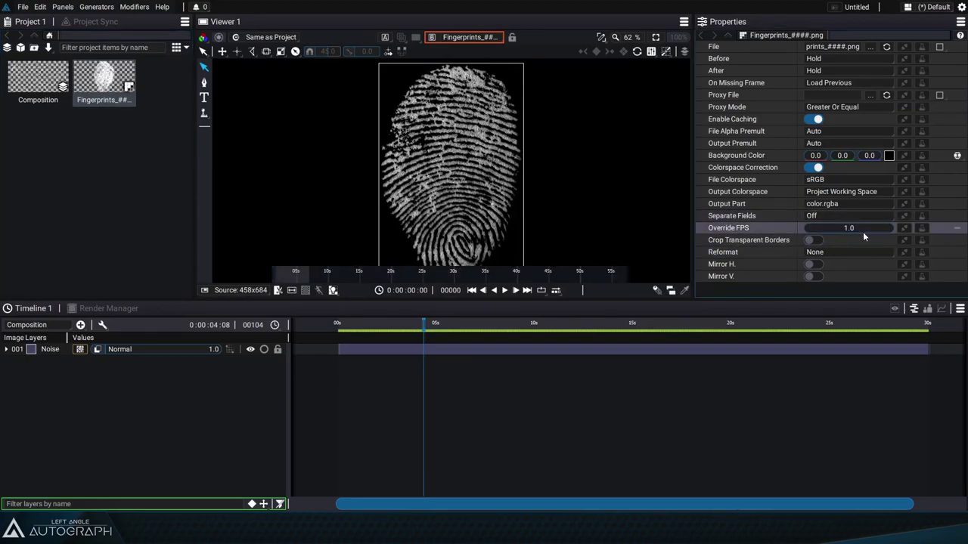
left_click(295, 271)
scroll(322, 277, "up", 2)
mouse_move(309, 275)
left_mouse_down()
mouse_move(577, 272)
mouse_move(303, 275)
mouse_move(537, 271)
mouse_move(318, 278)
left_mouse_up()
left_click(38, 80)
Add the Fingerprints sequence as a layer and give its Position an Anchor To Composition modifier.
left_click_drag(104, 77, 64, 352)
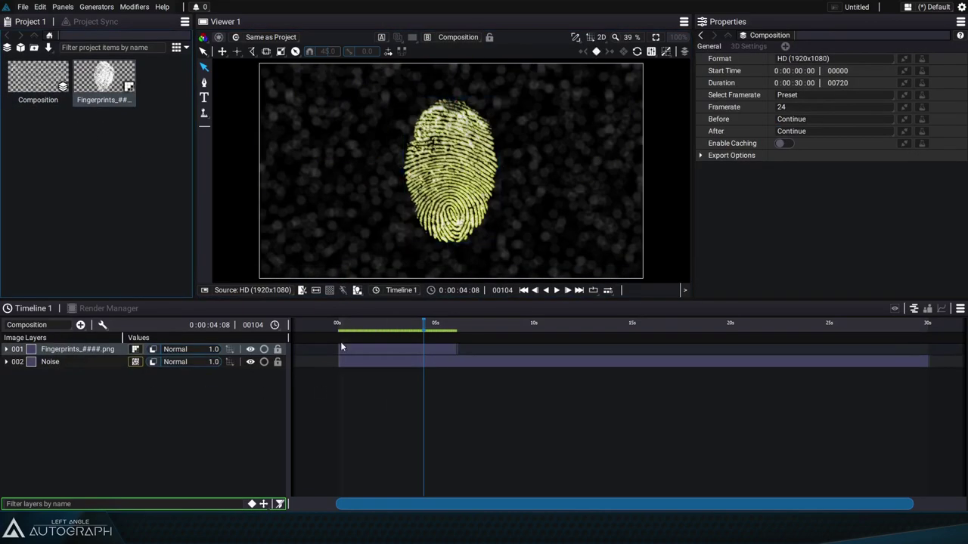
left_click_drag(360, 325, 406, 325)
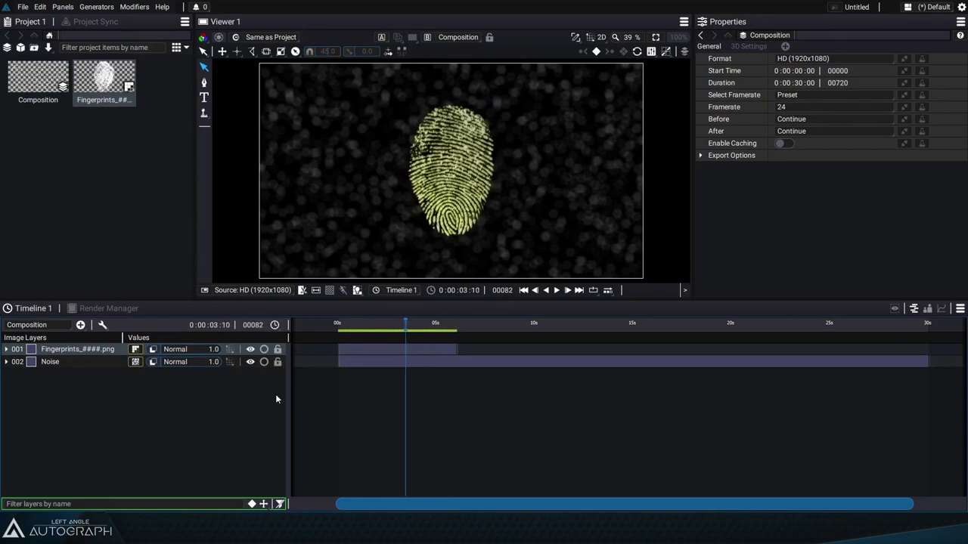
left_click(7, 351)
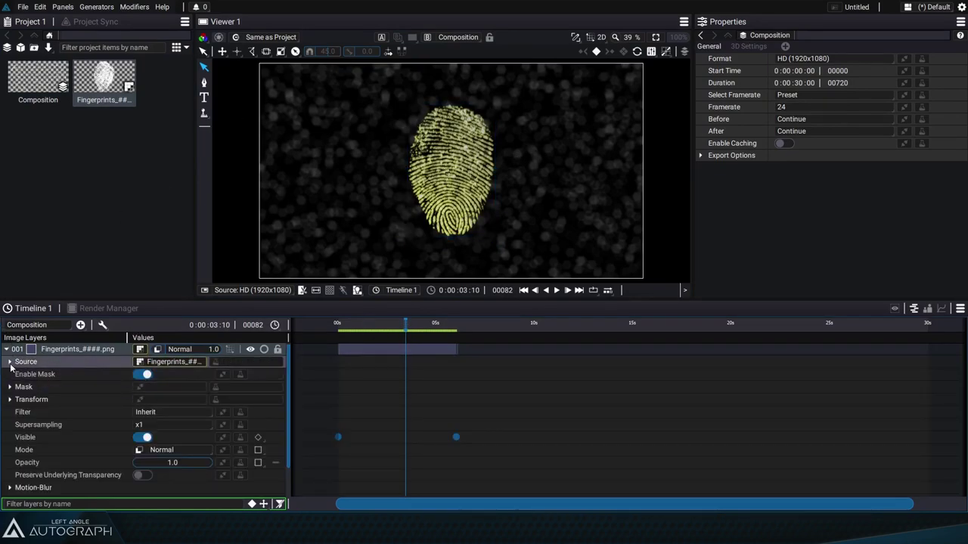
left_click(10, 399)
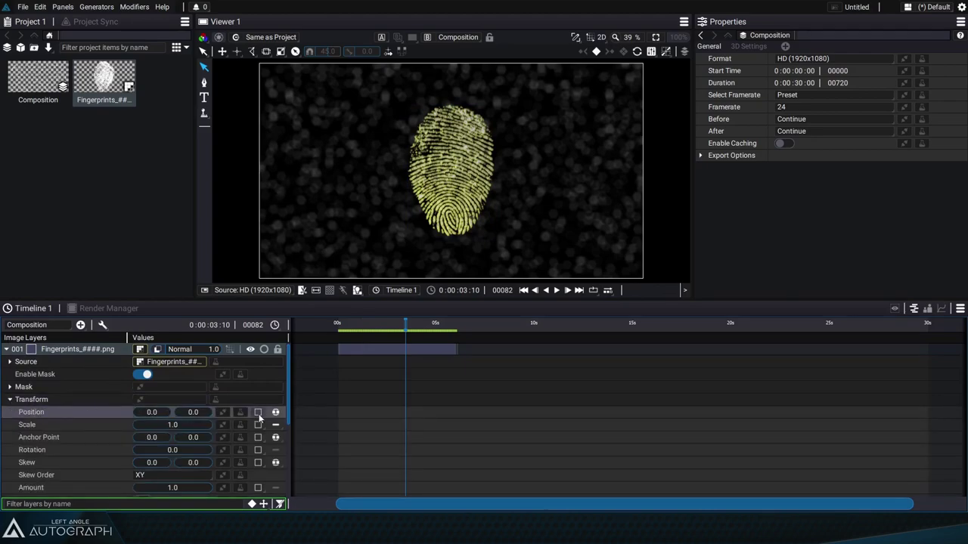
left_click(227, 412)
left_click(298, 342)
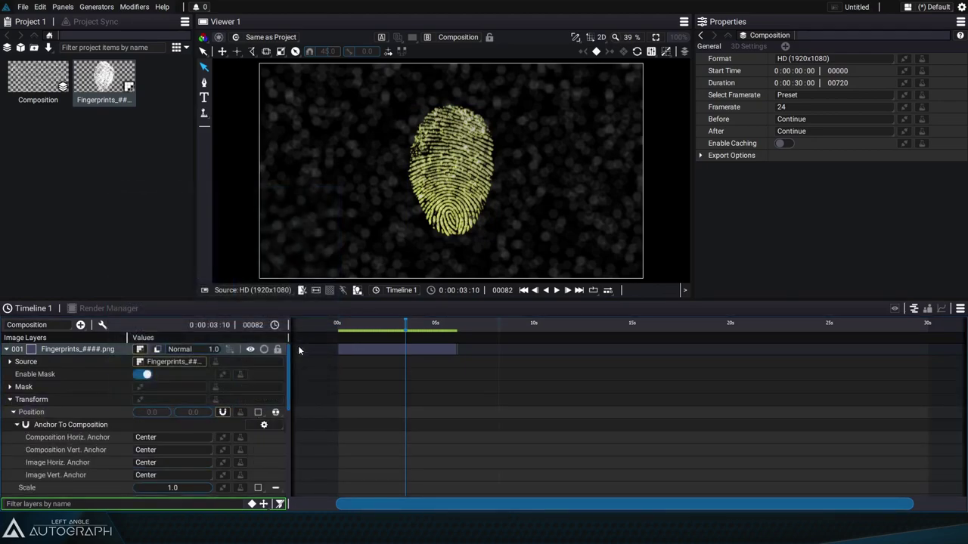
Set the frame and image anchors all to Left and Top.
scroll(222, 412, "down", 3)
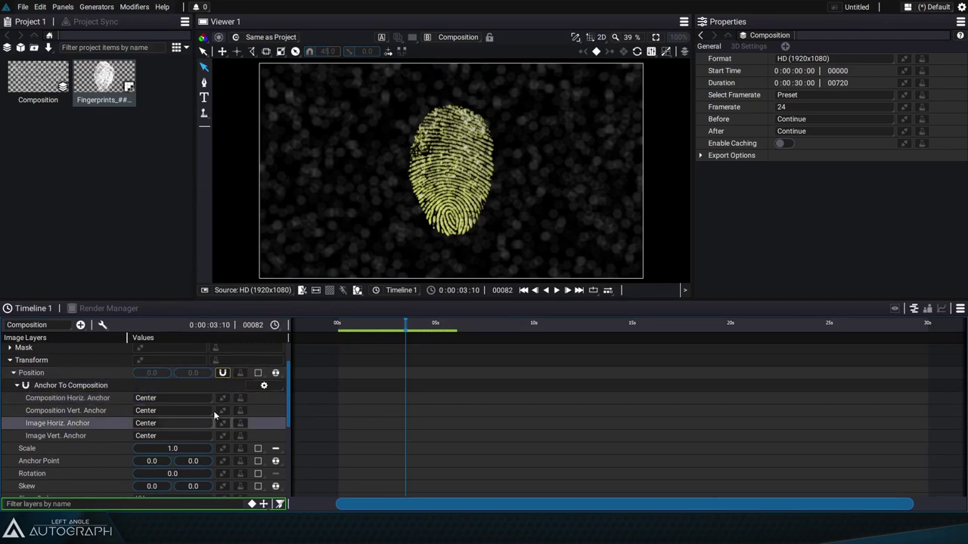
left_click(158, 399)
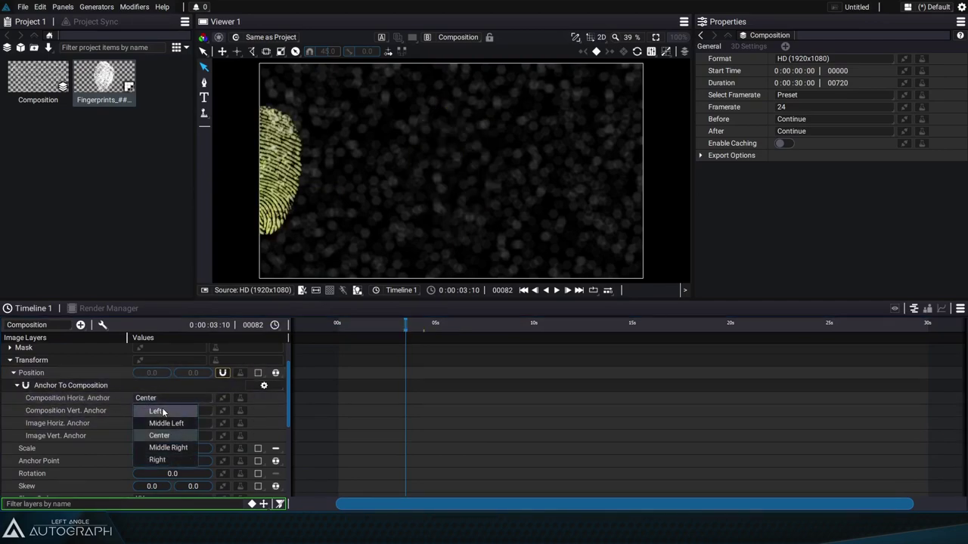
left_click(162, 412)
left_click(162, 411)
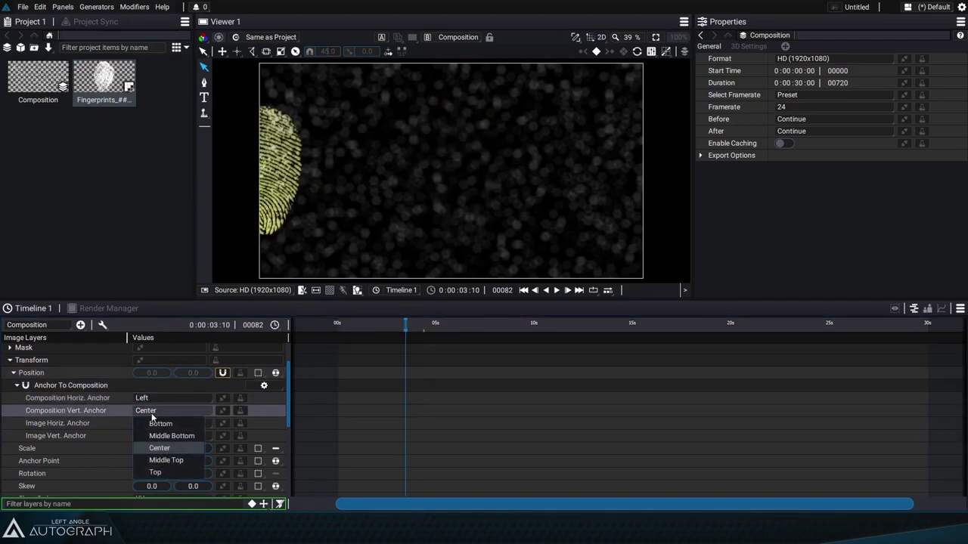
left_click(151, 474)
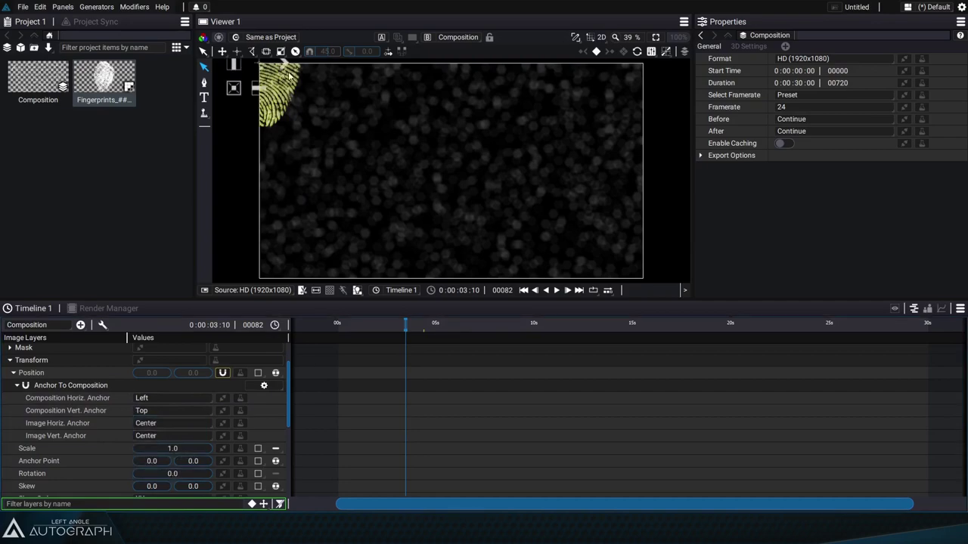
left_click(163, 423)
left_click(159, 436)
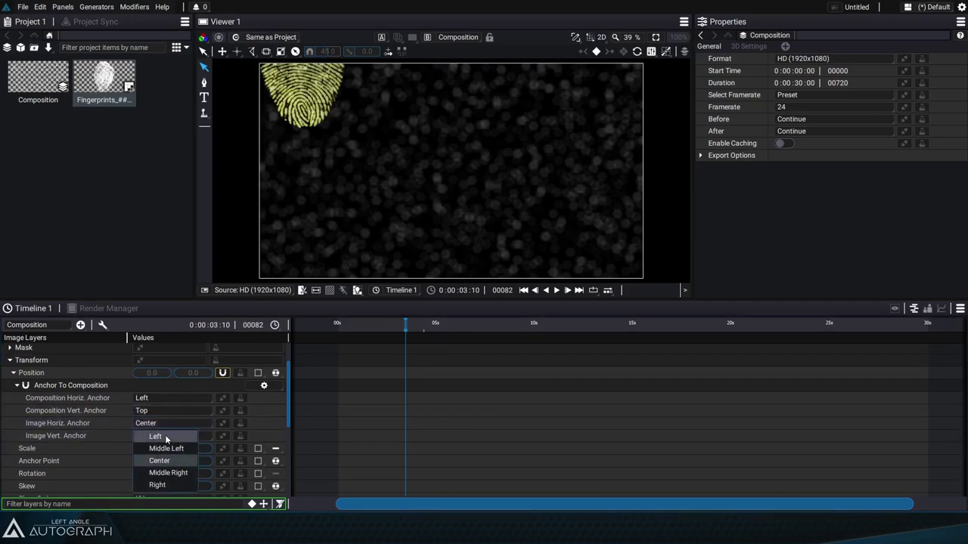
left_click(165, 435)
left_click(159, 497)
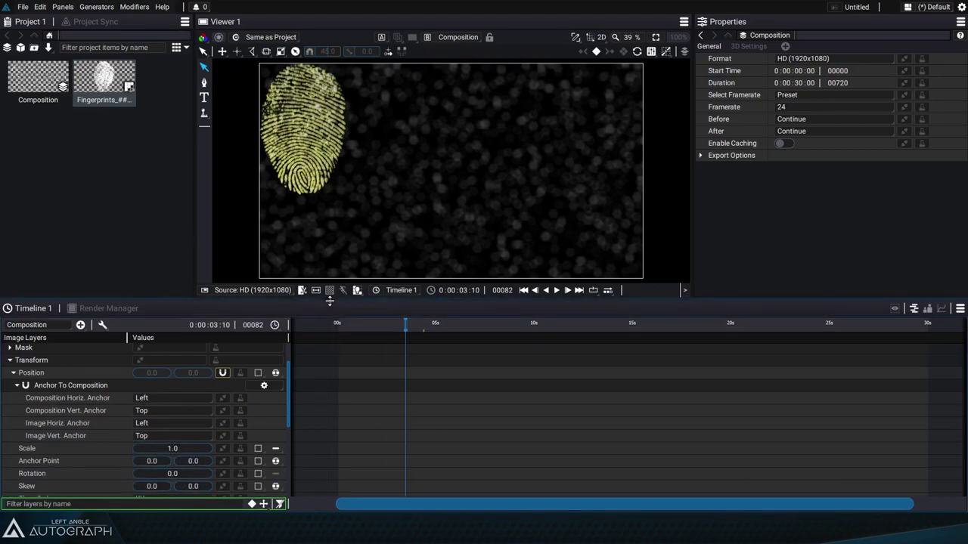
left_click_drag(329, 301, 340, 208)
Check the viewer output format list, keeping the source HD format.
left_click(258, 197)
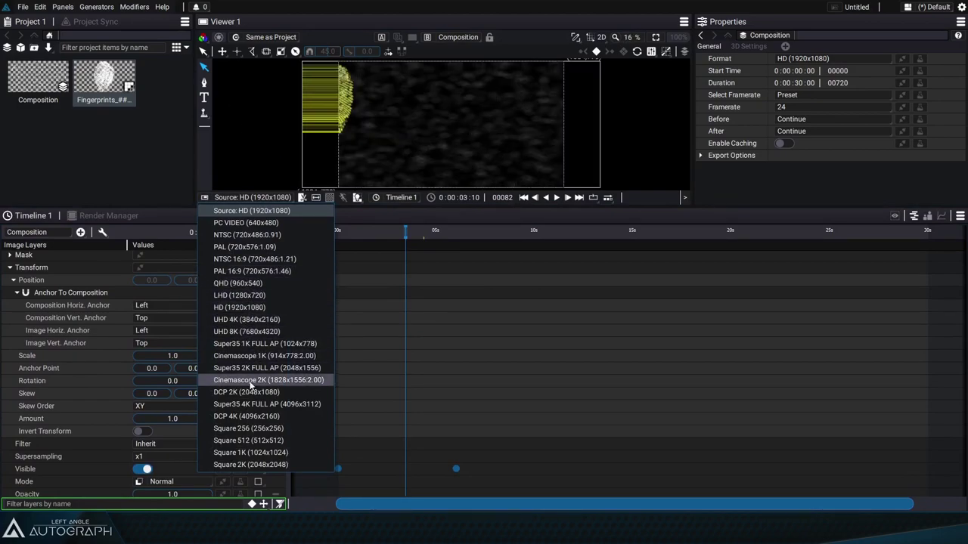
left_click(252, 211)
left_click(257, 197)
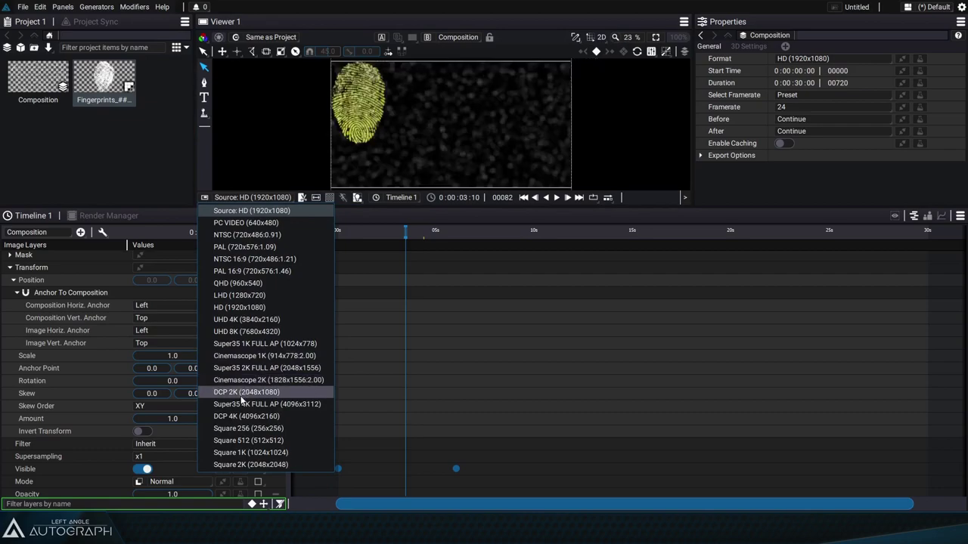
left_click(252, 211)
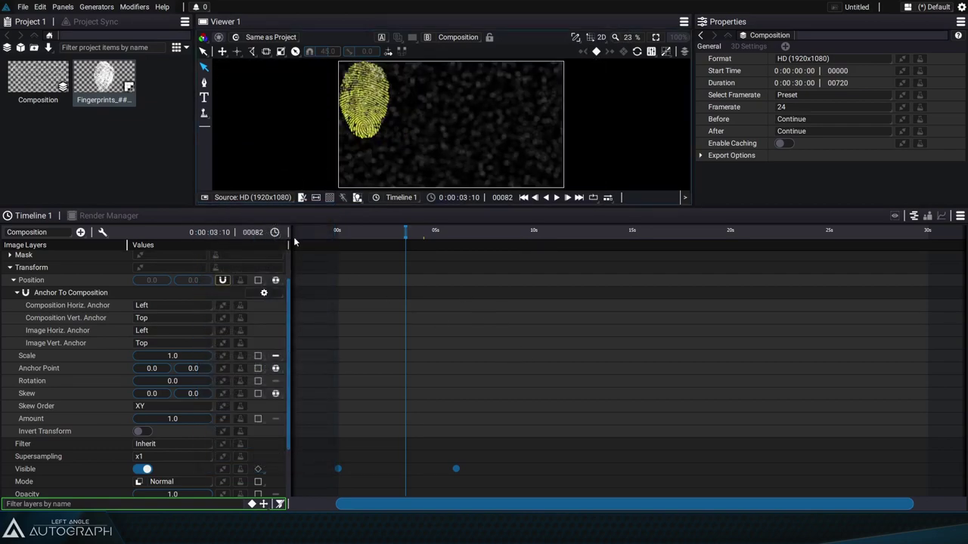
Add a Math Add modifier to Position with value 204.0, -79.0, keeping the viewer at HD.
left_click(239, 279)
left_click(276, 324)
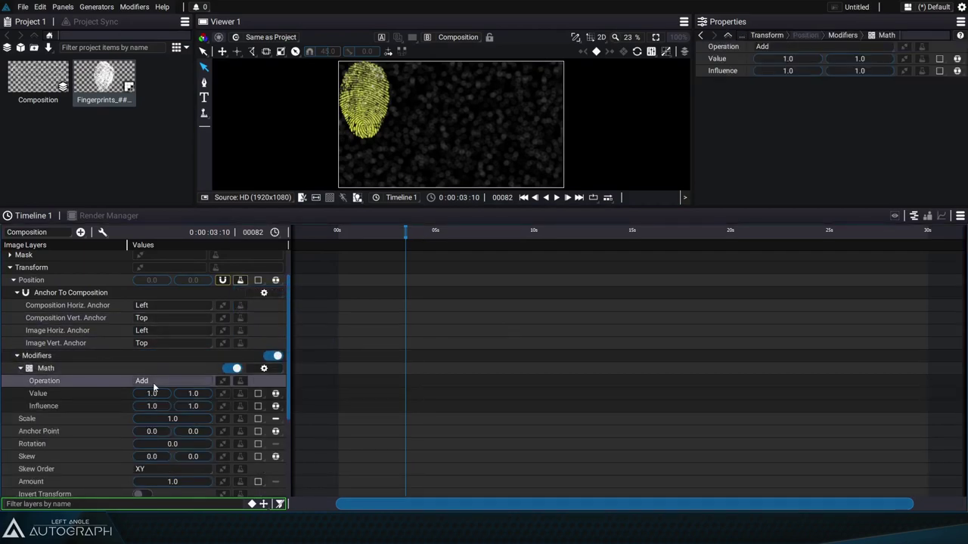
left_click_drag(151, 394, 353, 394)
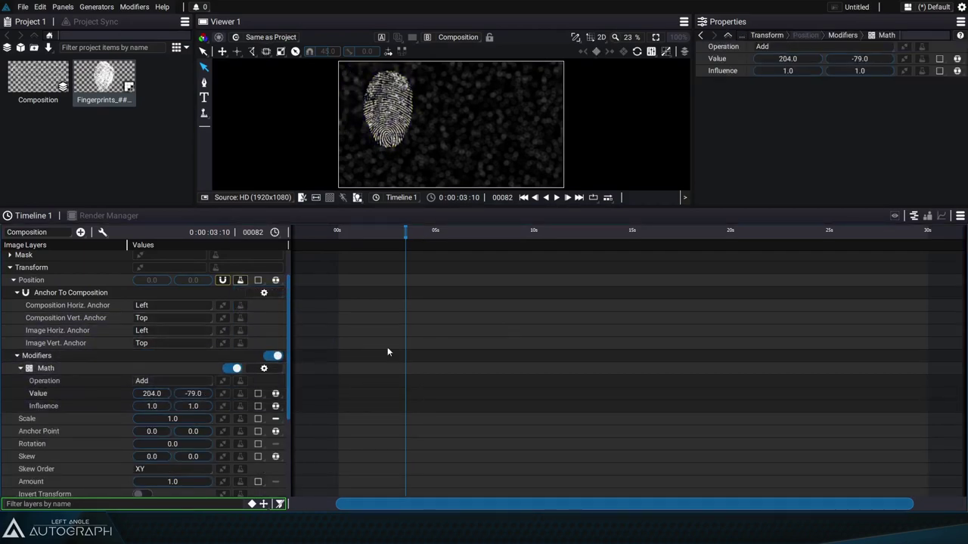
left_click(252, 198)
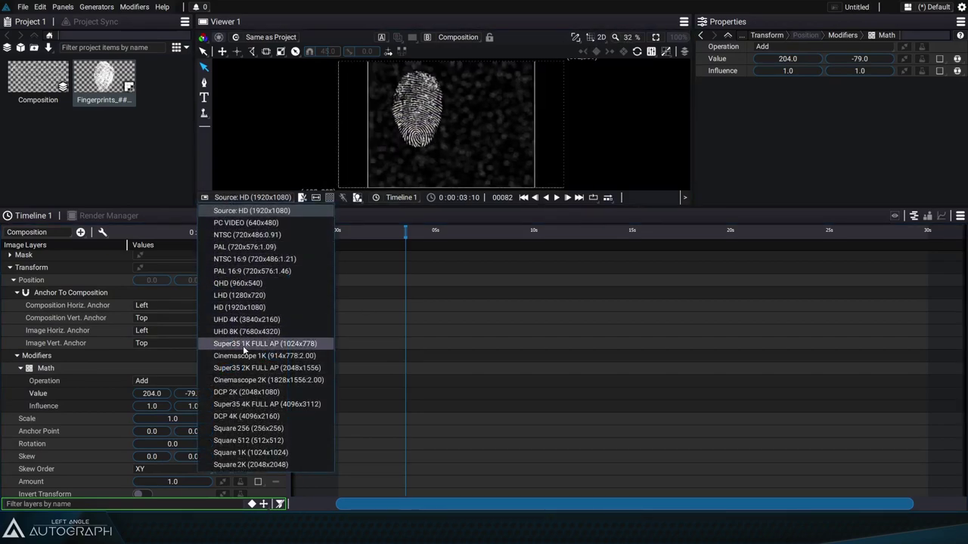
left_click(234, 211)
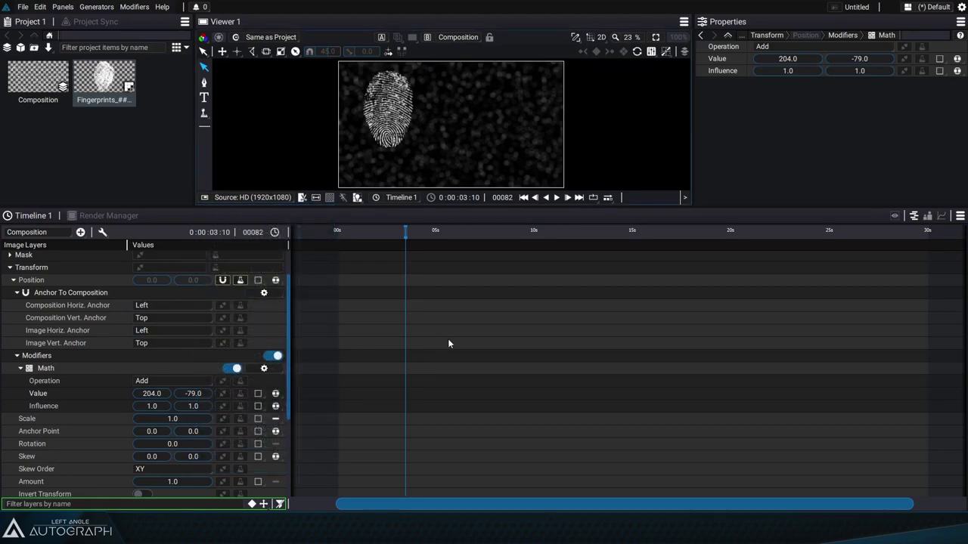
Replace the Fingerprints layer with a new Instancer layer and enlarge the viewer.
scroll(97, 321, "up", 2)
left_click(79, 258)
key("Delete")
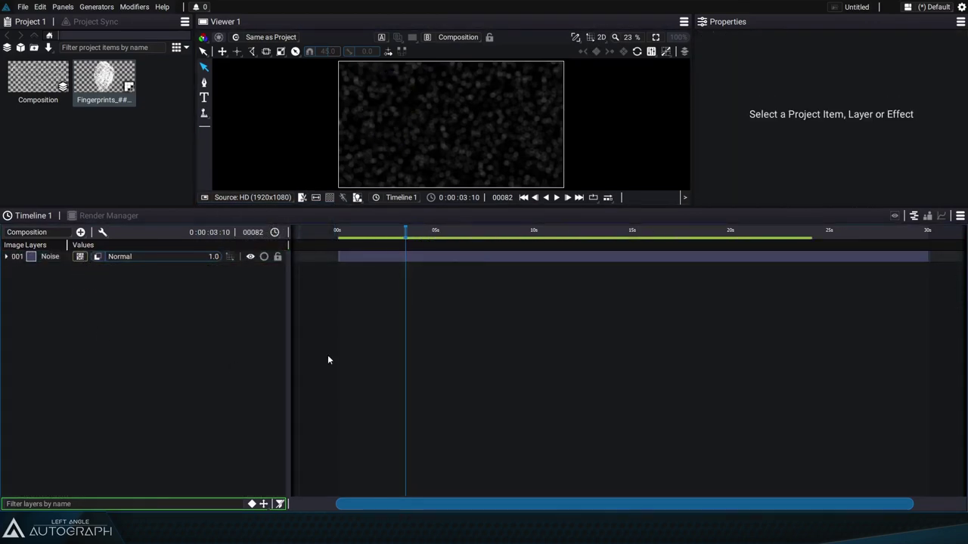
left_click(81, 232)
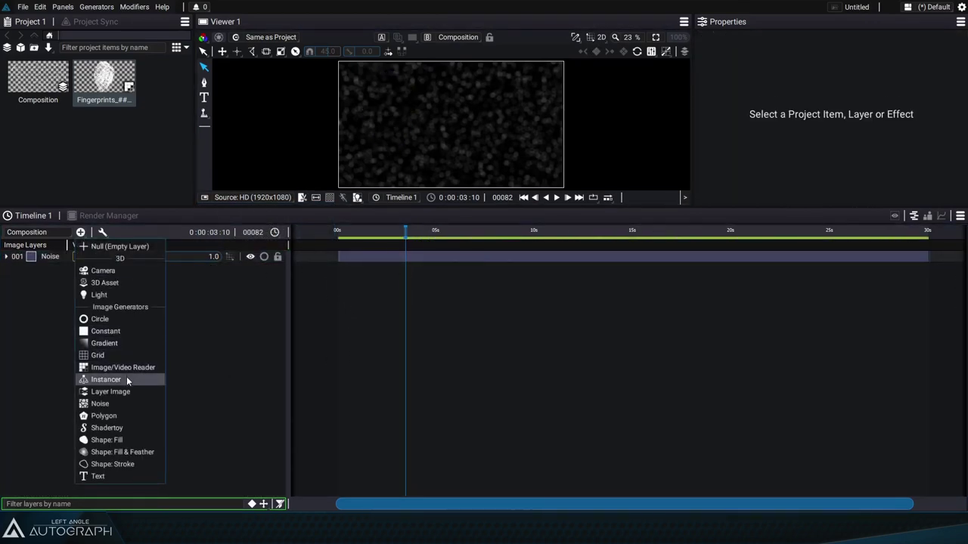
left_click(125, 380)
left_click_drag(440, 211, 431, 279)
Use the Fingerprints sequence as the Instancer template with Dimension 1 Size 8.
left_click(6, 330)
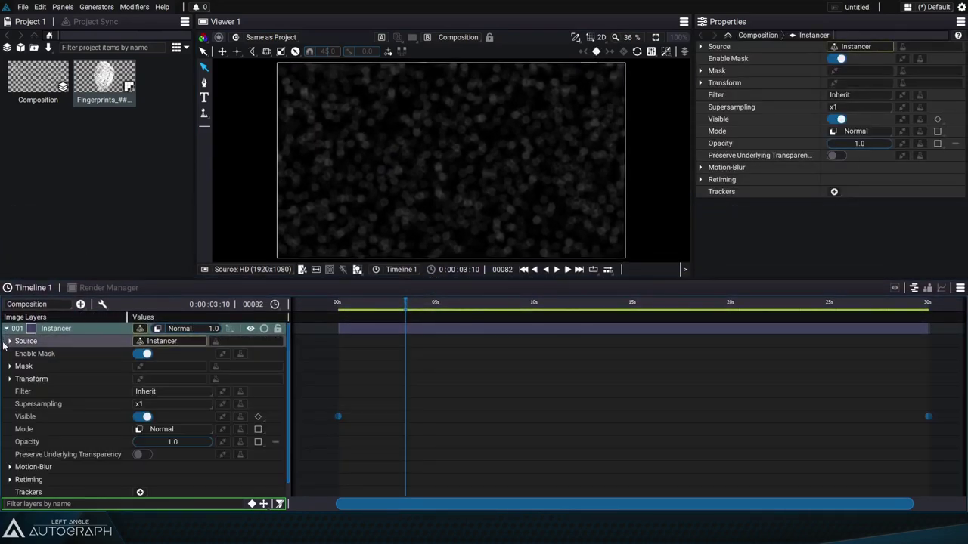
left_click(10, 341)
left_click(13, 353)
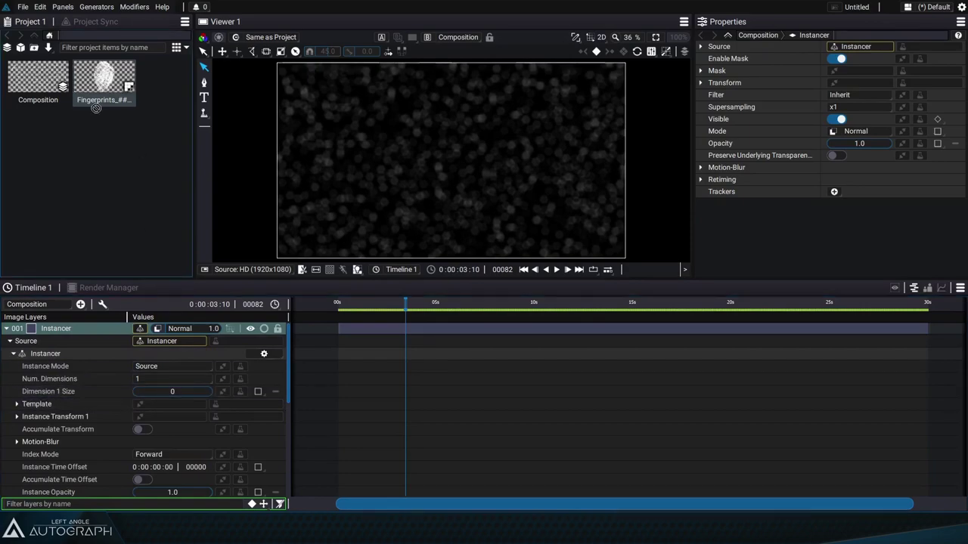
left_click_drag(208, 411, 193, 392)
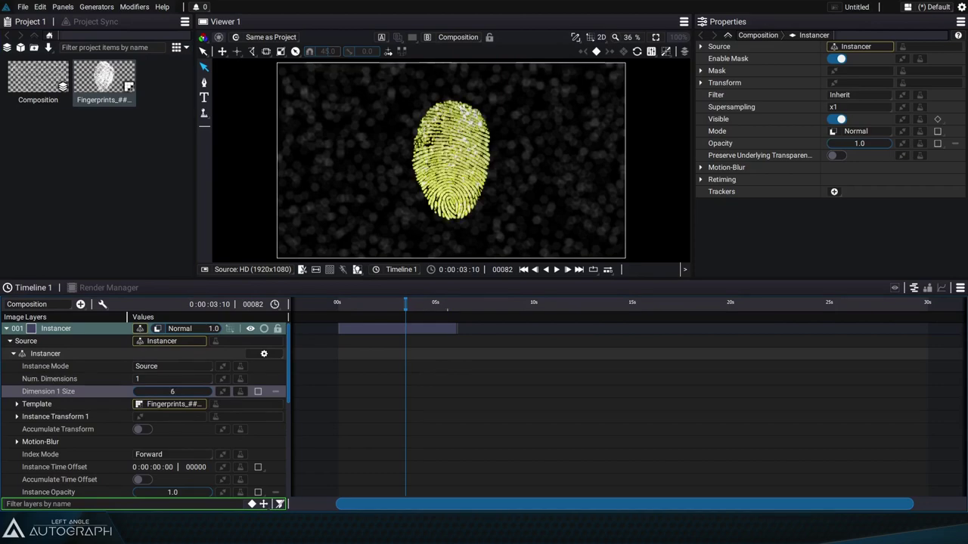
left_click(173, 393)
type("8")
key("Return")
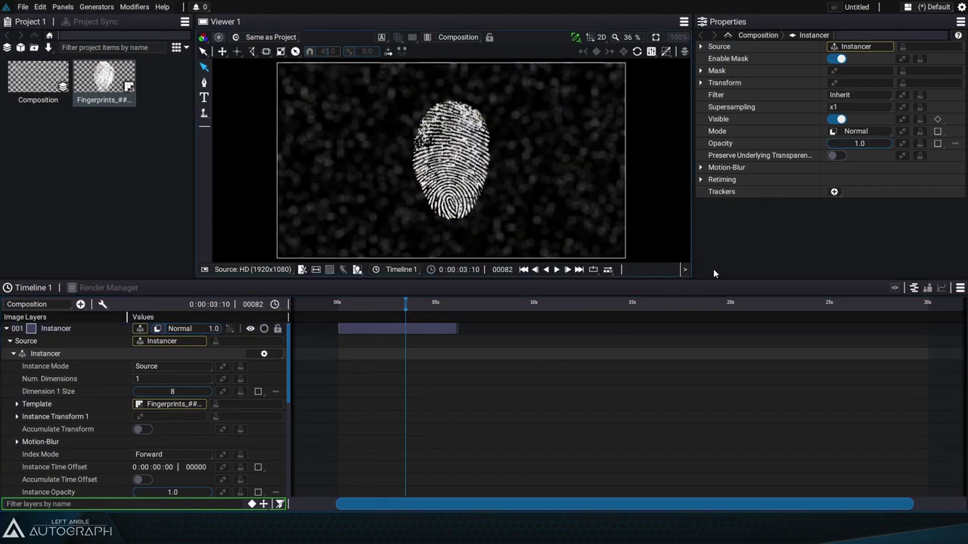
left_click(17, 405)
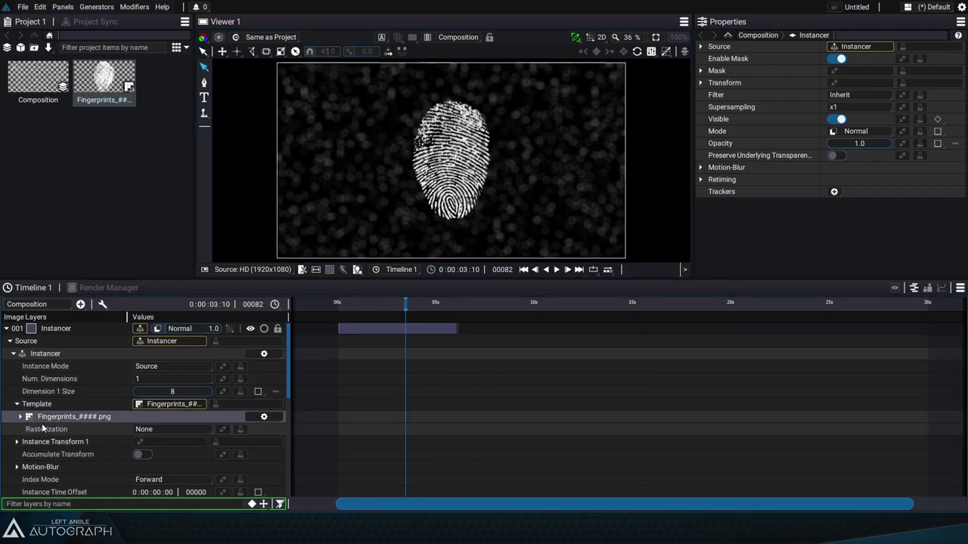
scroll(66, 413, "down", 1)
scroll(66, 412, "down", 1)
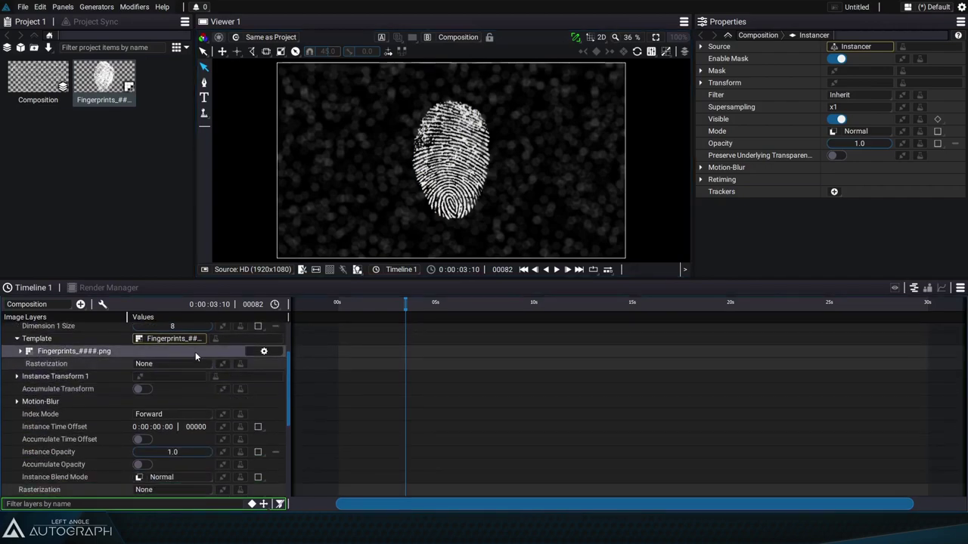
Add a Hold Frame modifier to the Instancer template, searching 'ho'.
left_click(236, 338)
scroll(255, 189, "down", 3)
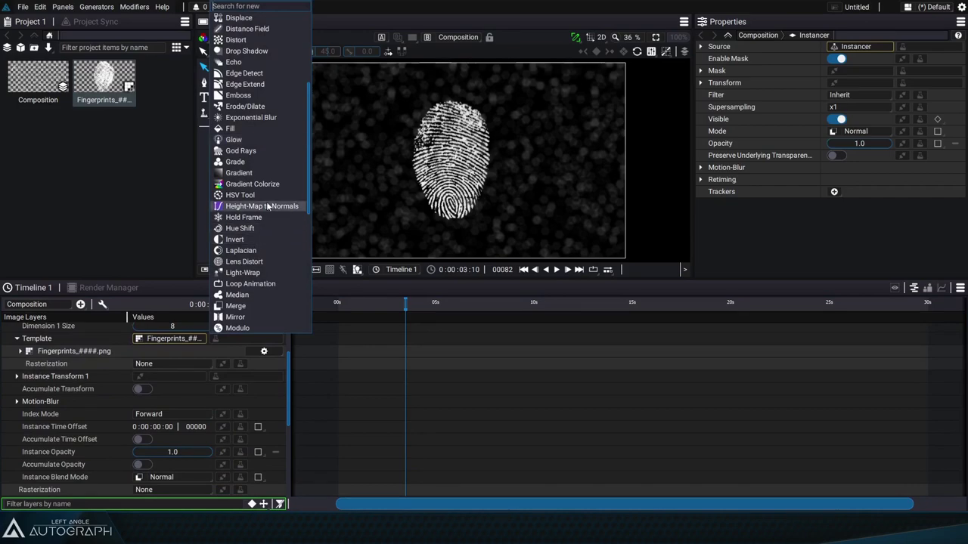
scroll(260, 143, "down", 1)
scroll(260, 143, "down", 5)
type("ho")
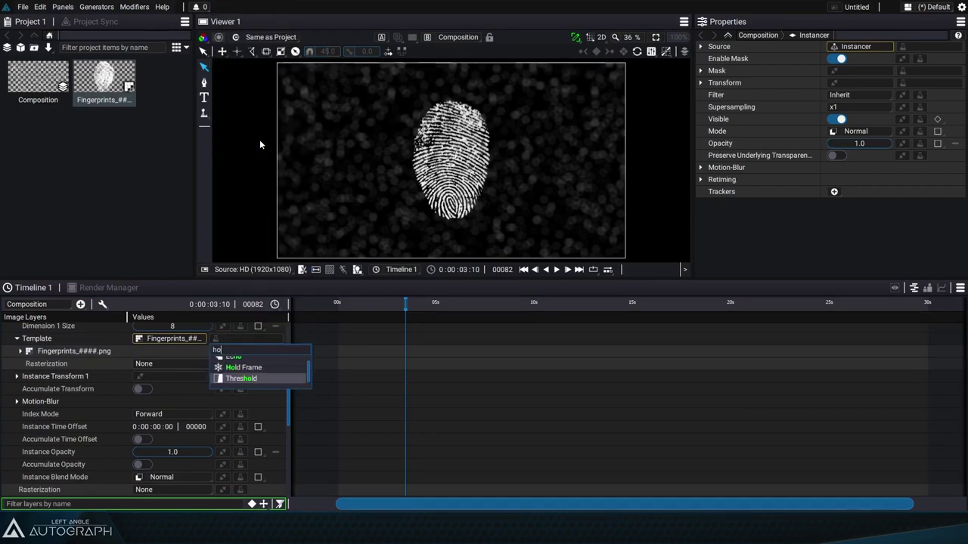
key("Up")
key("Return")
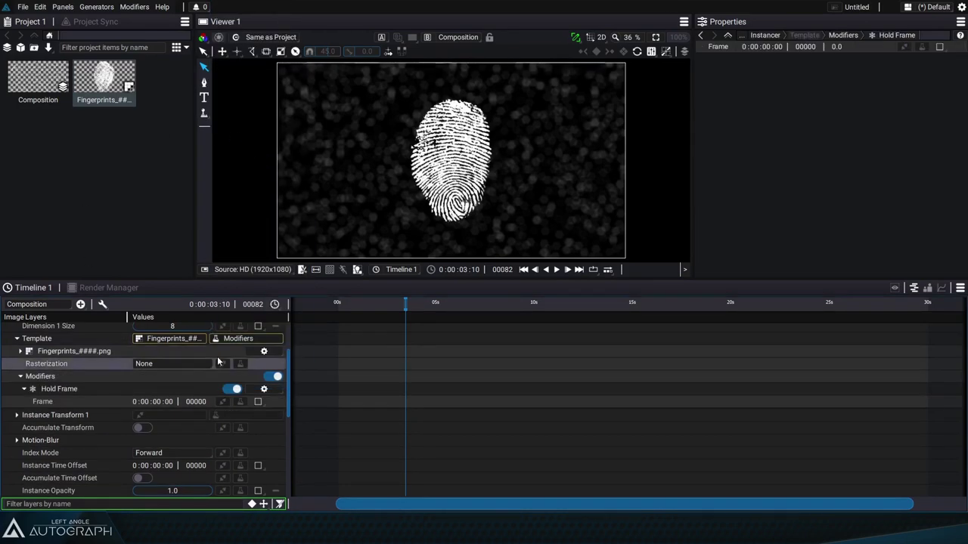
Set the Hold Frame timecode to 0:00:05:00, frame 120.
left_click(157, 402)
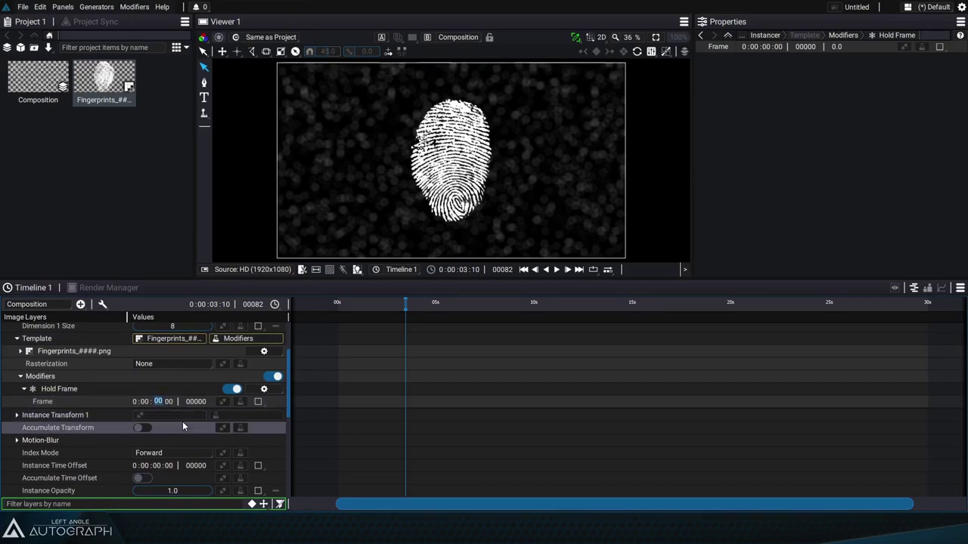
left_click(105, 77)
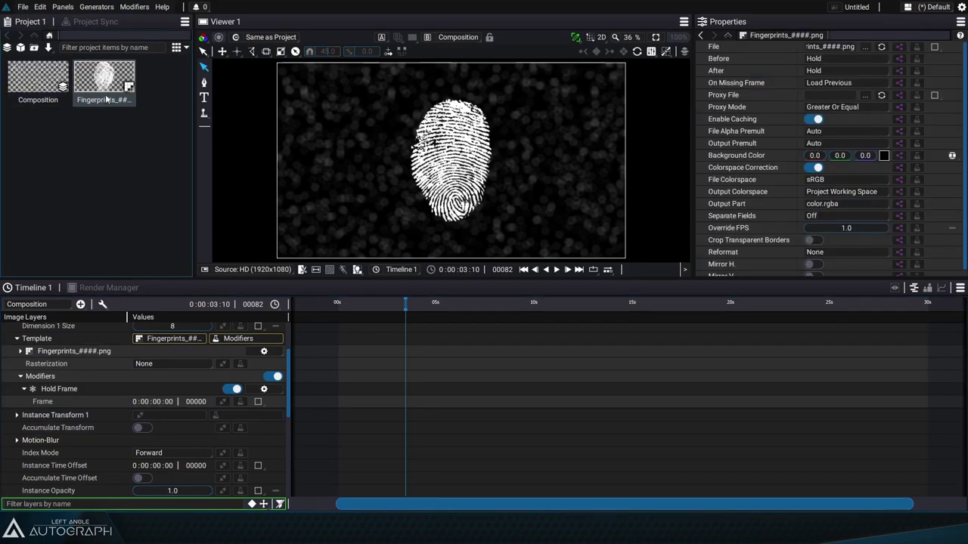
left_click(160, 401)
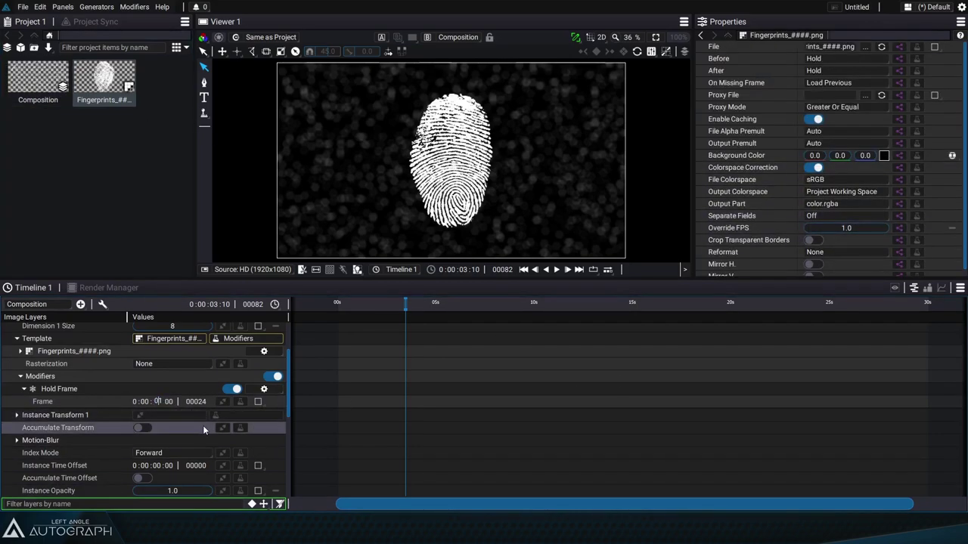
type("06")
type("03")
type("05")
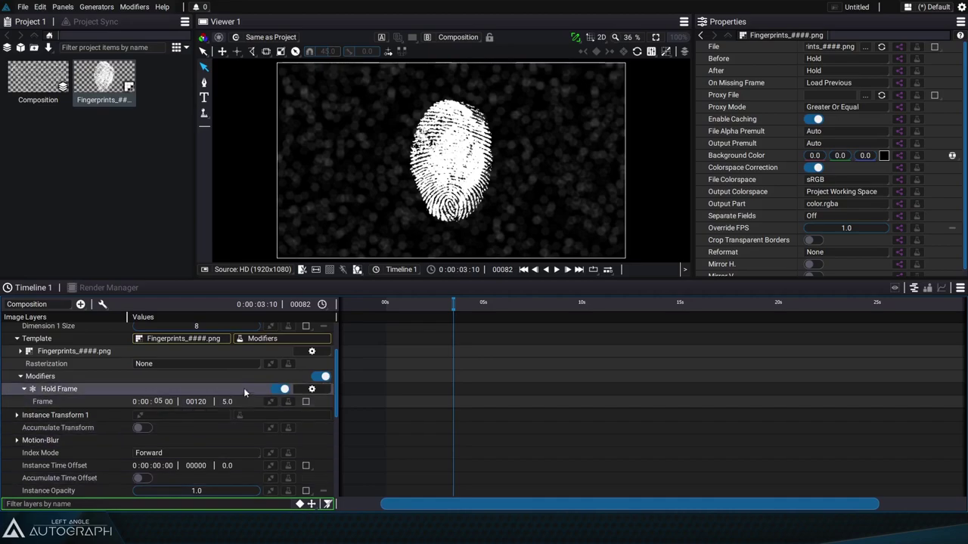
type("03")
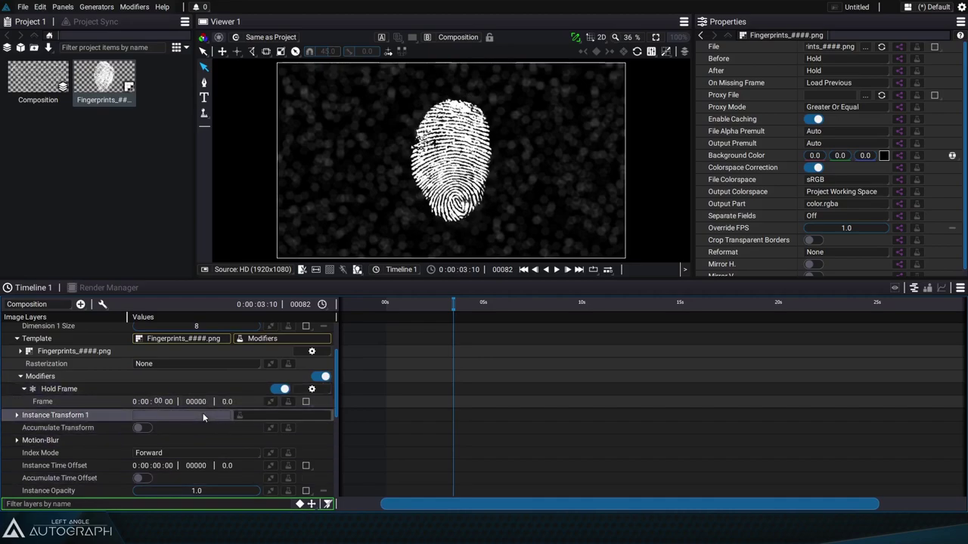
type("02")
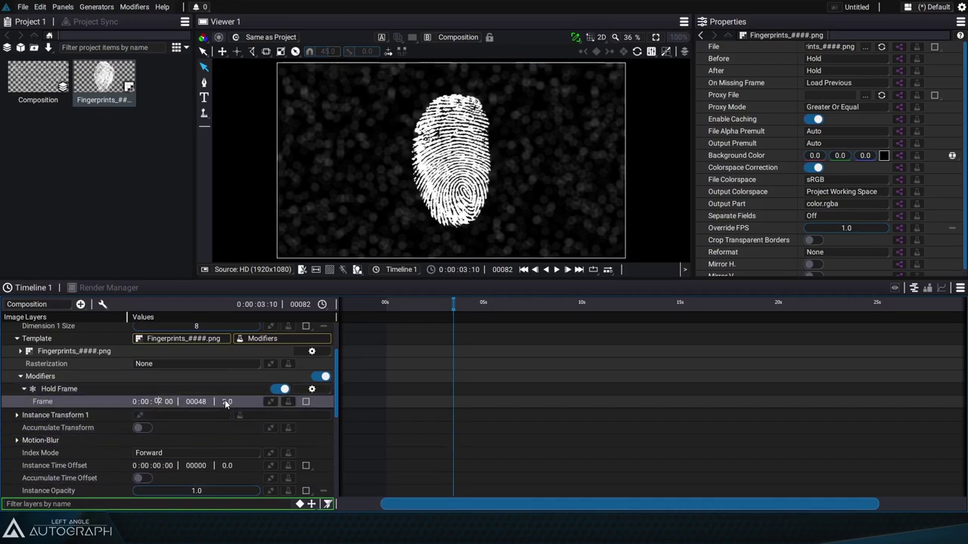
type("05")
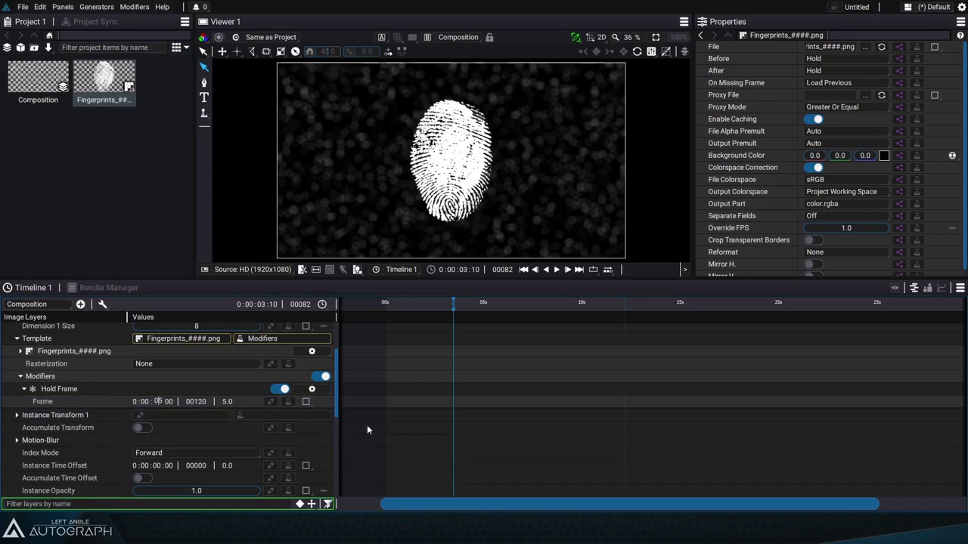
Drive the held frame with a Random generator: maximum 5, rounded to integers, varying per instance.
left_click(270, 402)
left_click_drag(362, 338, 380, 384)
left_click(338, 360)
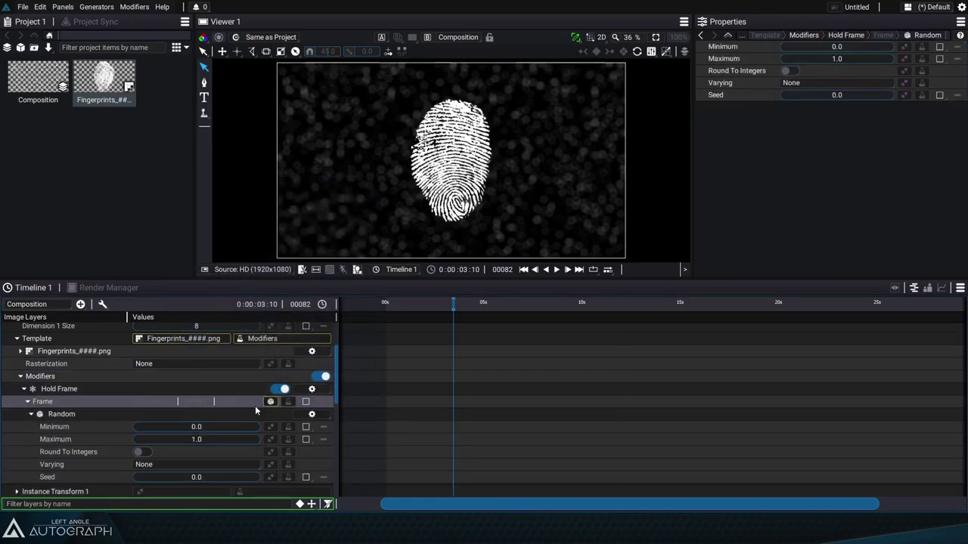
left_click(212, 439)
type("5")
key("Return")
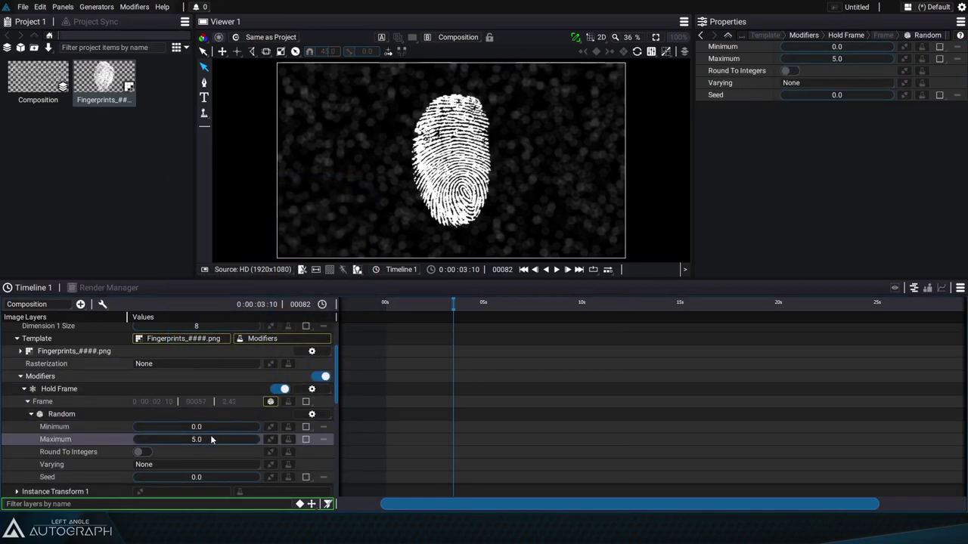
left_click(143, 452)
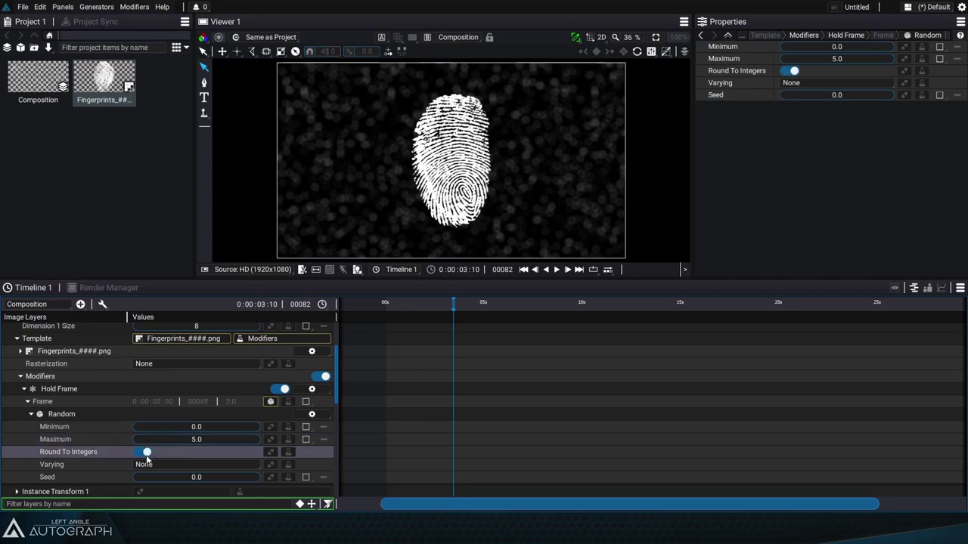
left_click(189, 464)
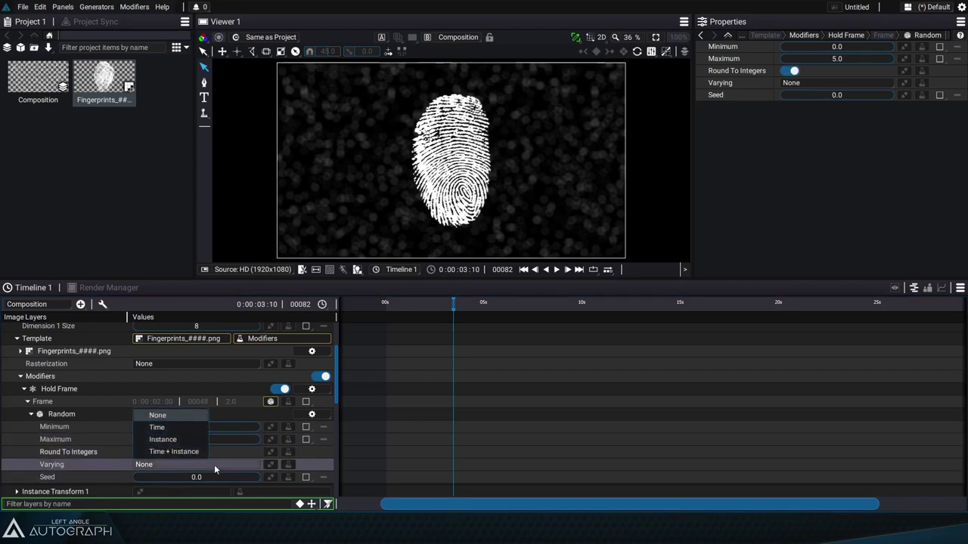
left_click(195, 439)
Raise the Instancer's Dimension 1 Size to 10.
scroll(208, 374, "up", 2)
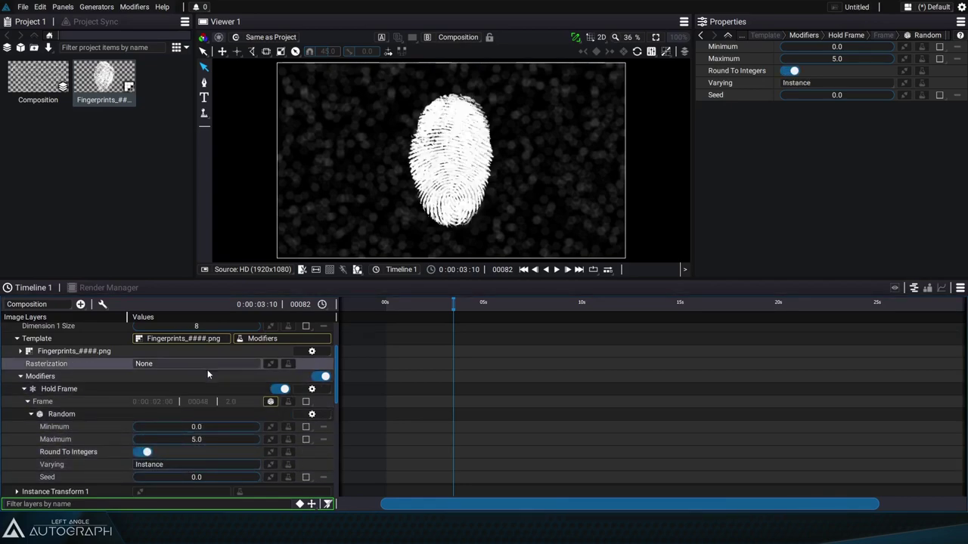
left_click_drag(198, 369, 168, 368)
scroll(196, 367, "down", 1)
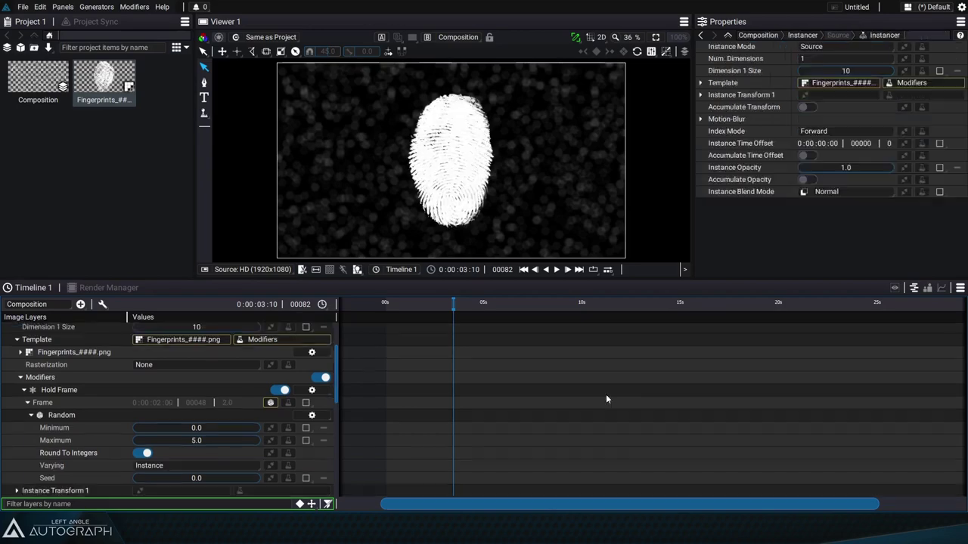
Split Instance Transform 1's Position into x and y, and drive x with a Random generator.
left_click(16, 340)
left_click(16, 353)
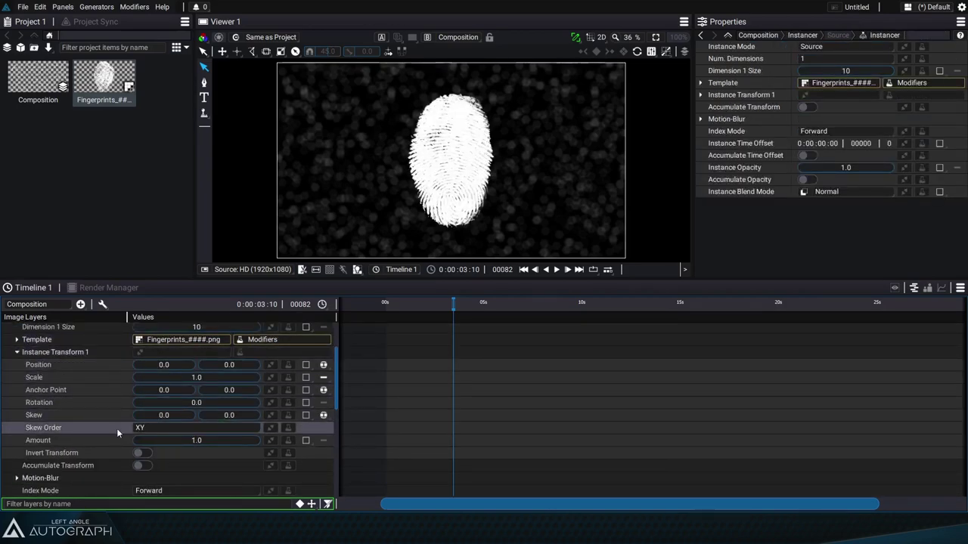
left_click(324, 365)
left_click(348, 398)
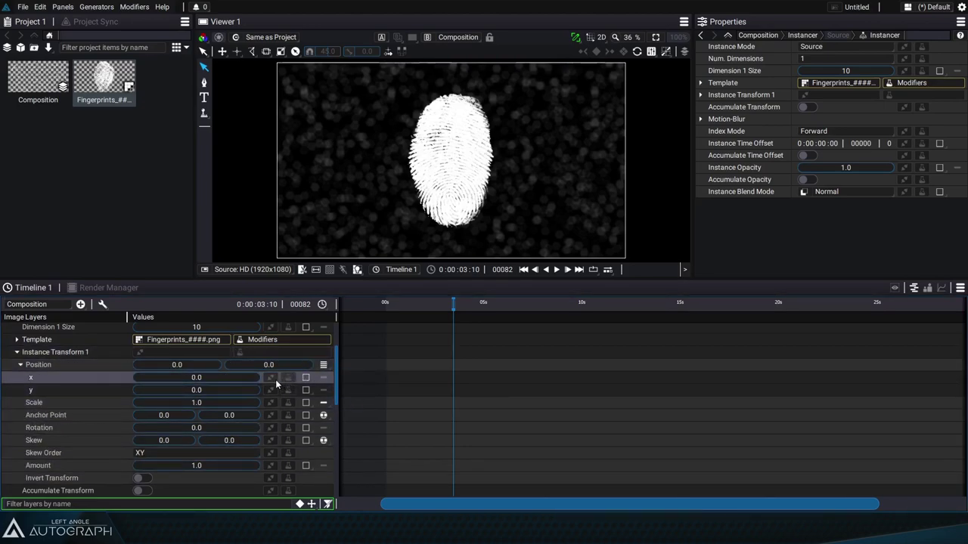
right_click(206, 377)
left_click_drag(370, 314, 370, 366)
left_click(303, 338)
Set the x Random range to Minimum -500, Maximum 500, varying per instance.
scroll(204, 380, "down", 1)
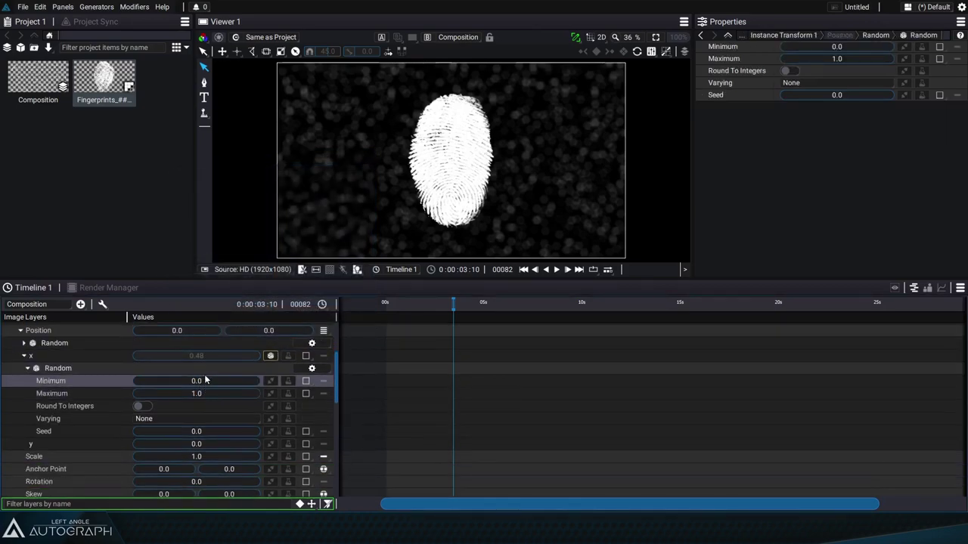
left_click(191, 381)
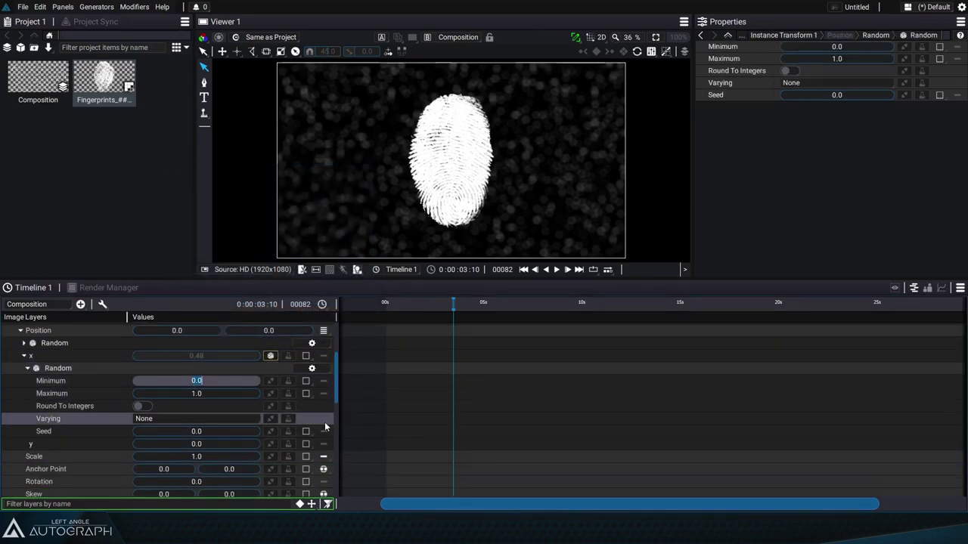
type("-500")
key("Tab")
type("500")
key("Return")
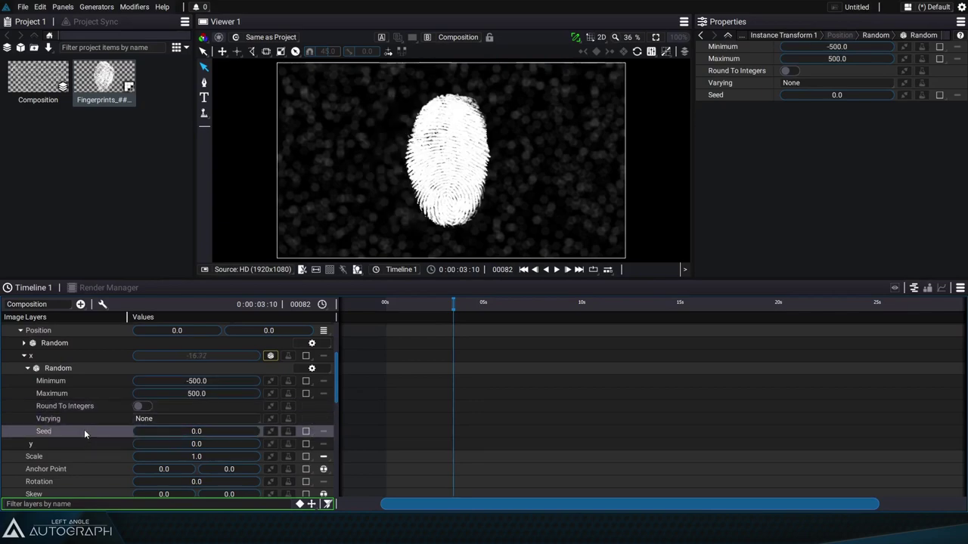
left_click(156, 417)
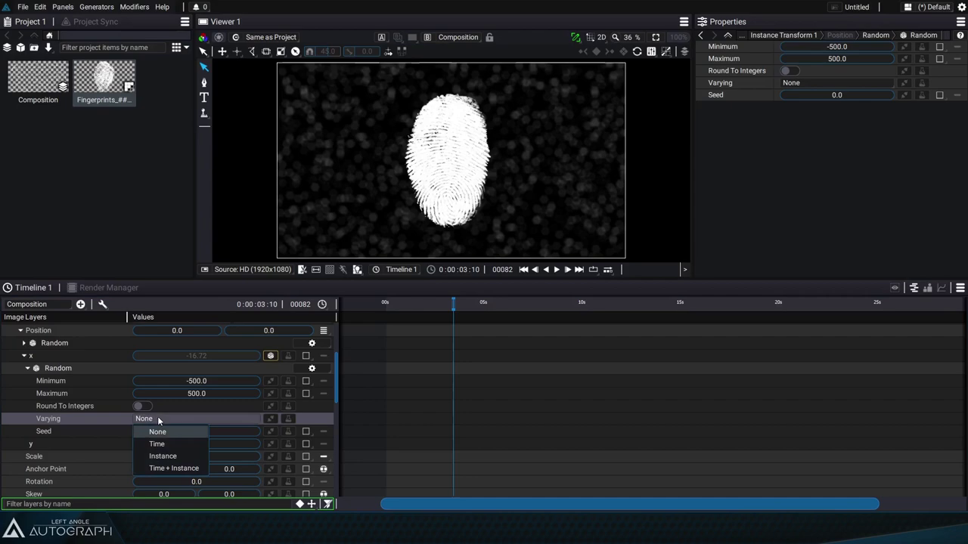
left_click(191, 456)
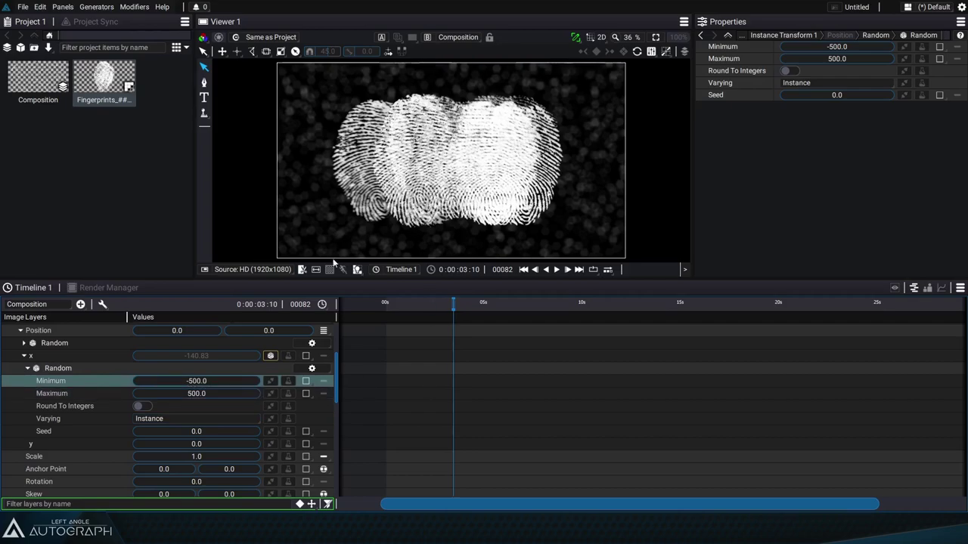
Link the x Random Minimum to Composition Info Width with a 0.5 multiplier.
left_click(269, 381)
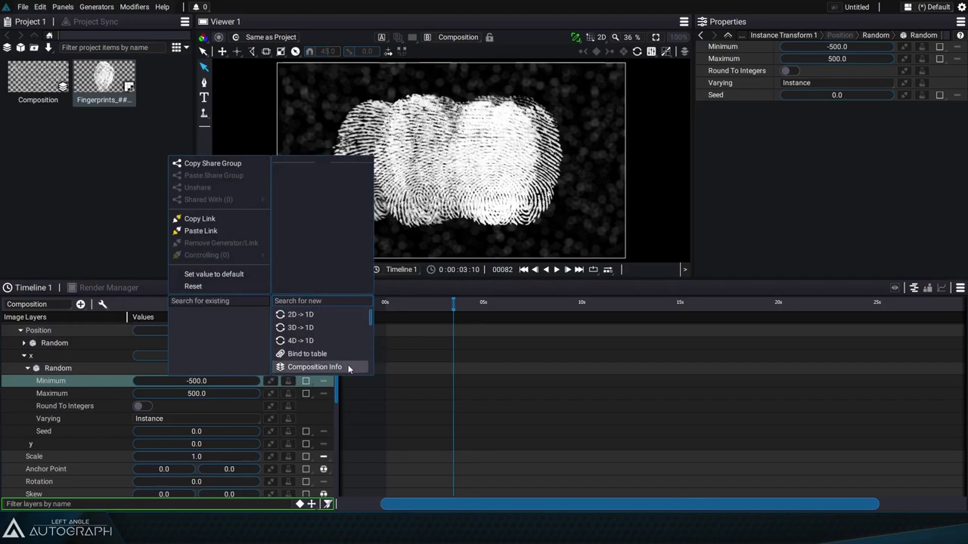
left_click(308, 367)
left_click(165, 407)
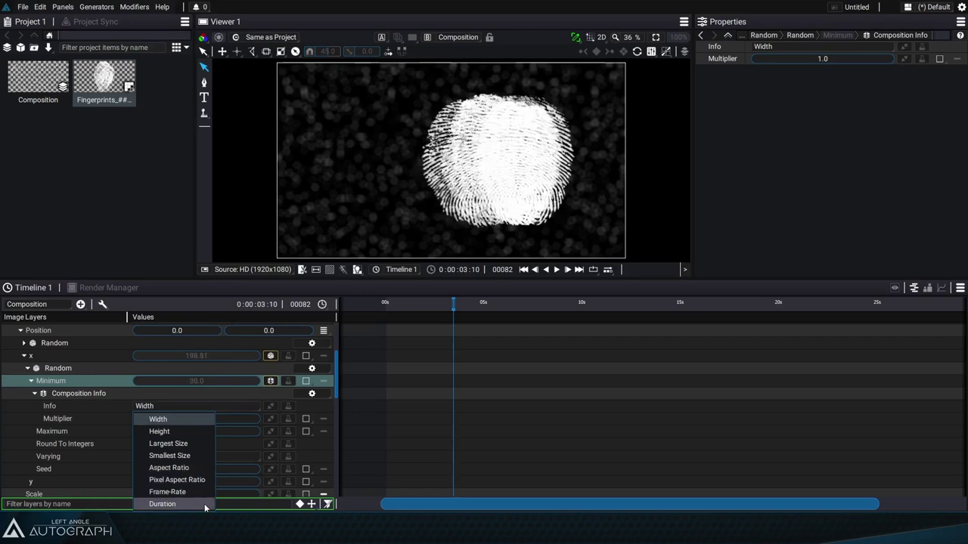
left_click(160, 419)
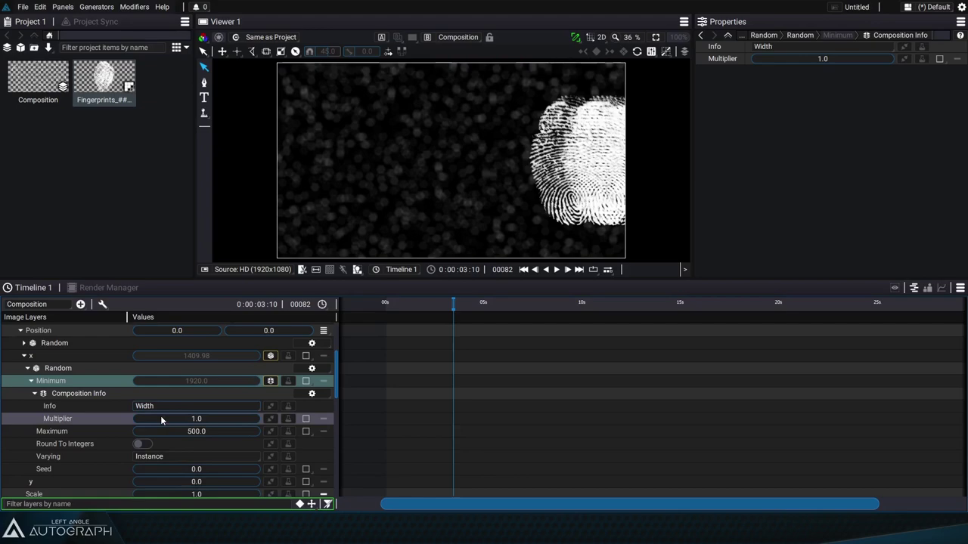
left_click(302, 270)
key("f")
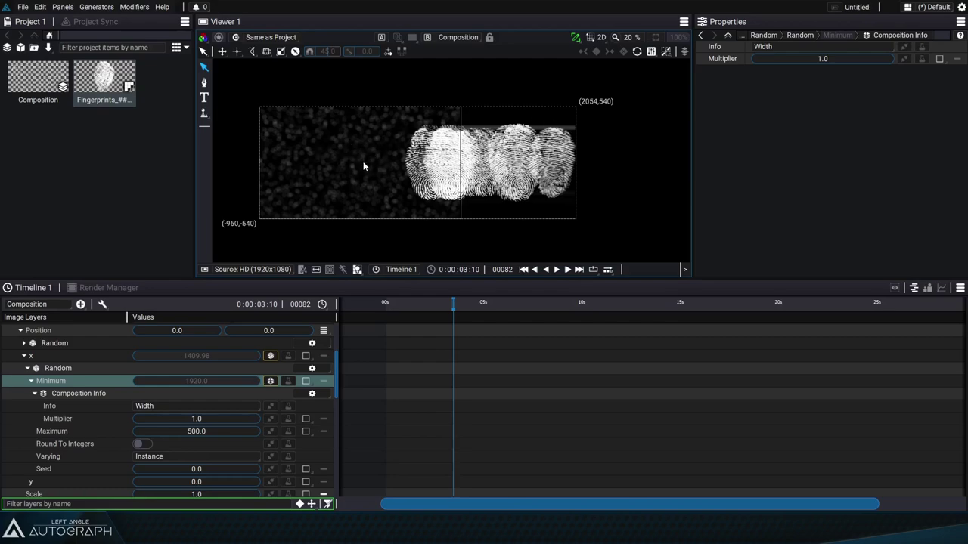
double_click(198, 418)
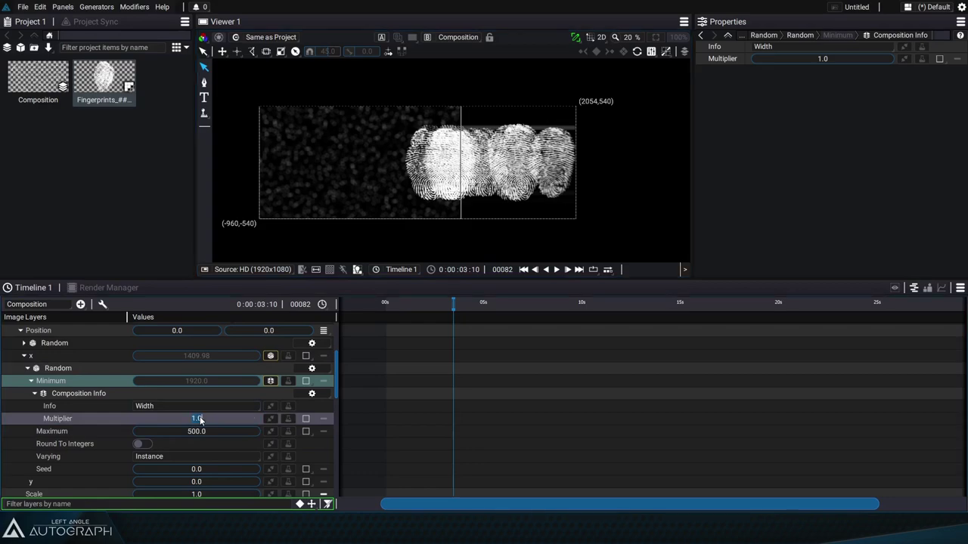
type("0.5")
key("Return")
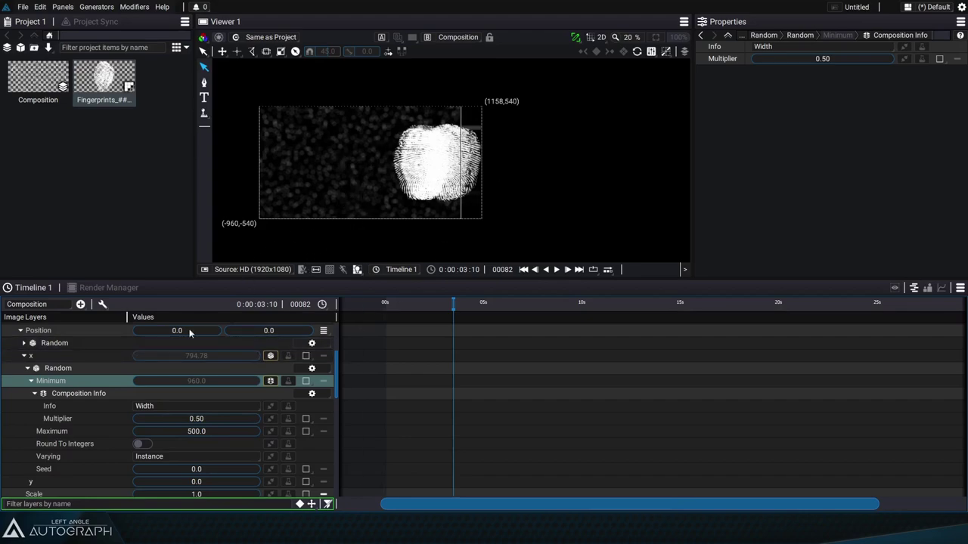
Copy the Minimum's link and paste it into the x Random Maximum.
left_click(31, 381)
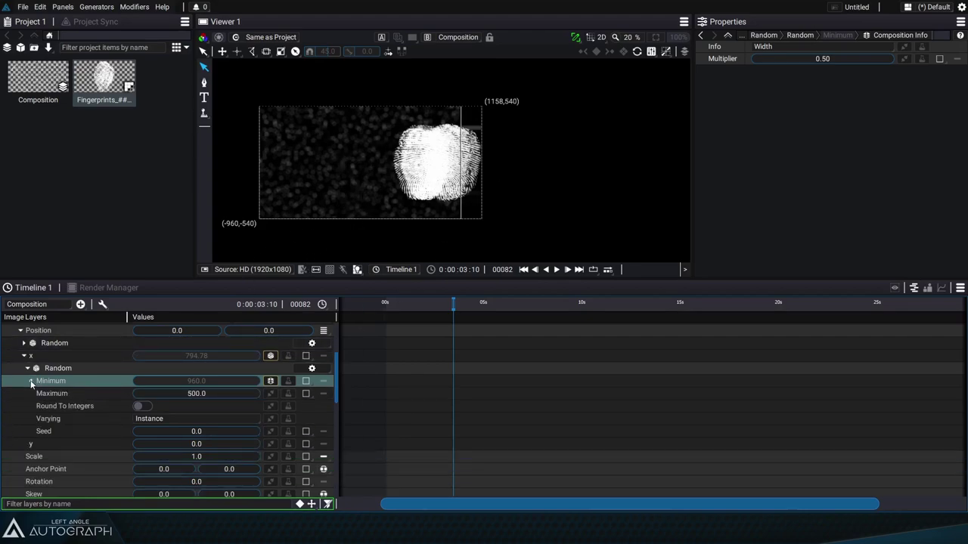
left_click(270, 380)
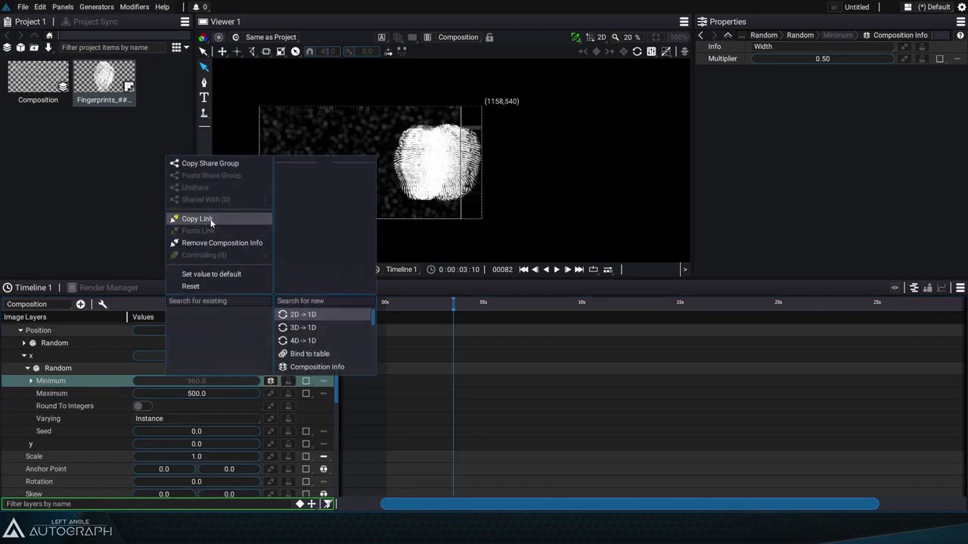
left_click(206, 221)
left_click(272, 393)
left_click(222, 243)
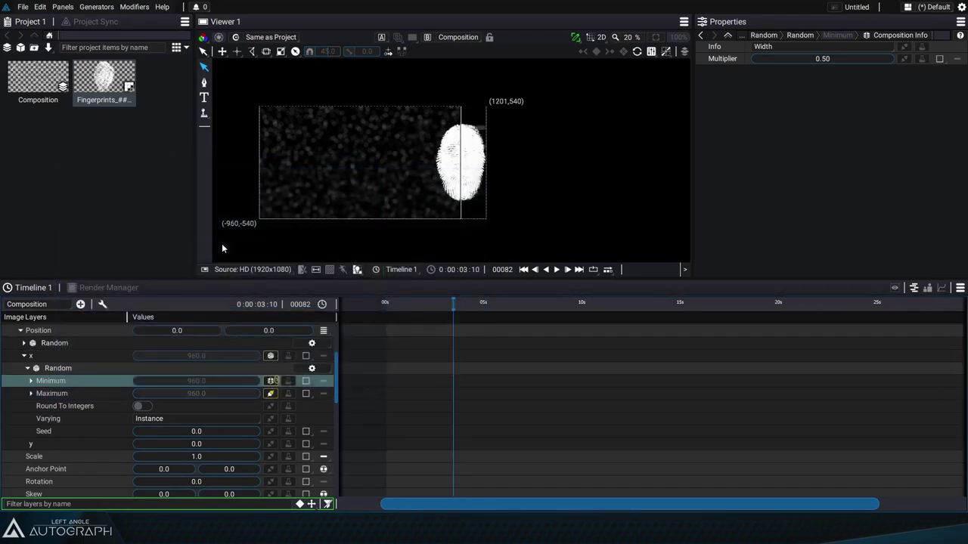
Add a Math modifier to Maximum set to Multiply by -1.
left_click(288, 394)
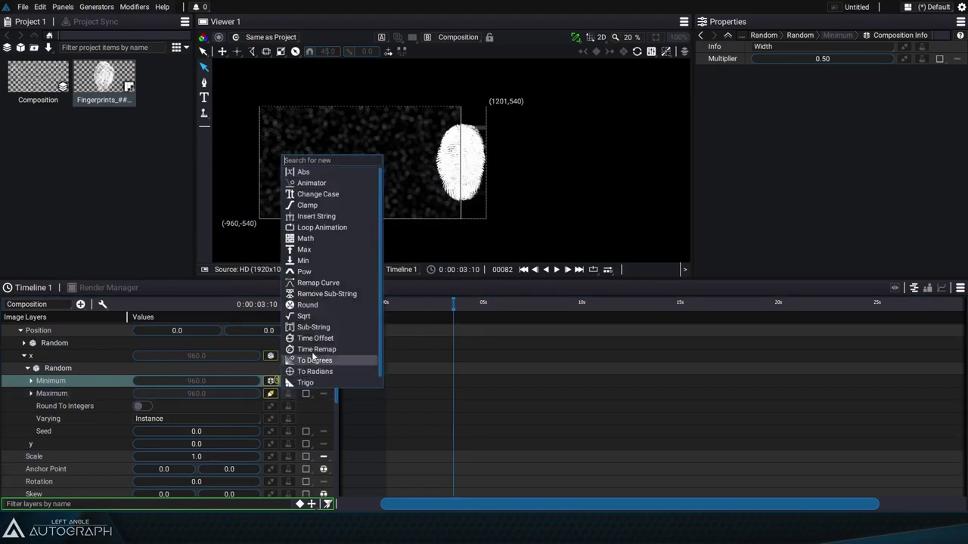
left_click(326, 238)
left_click(199, 433)
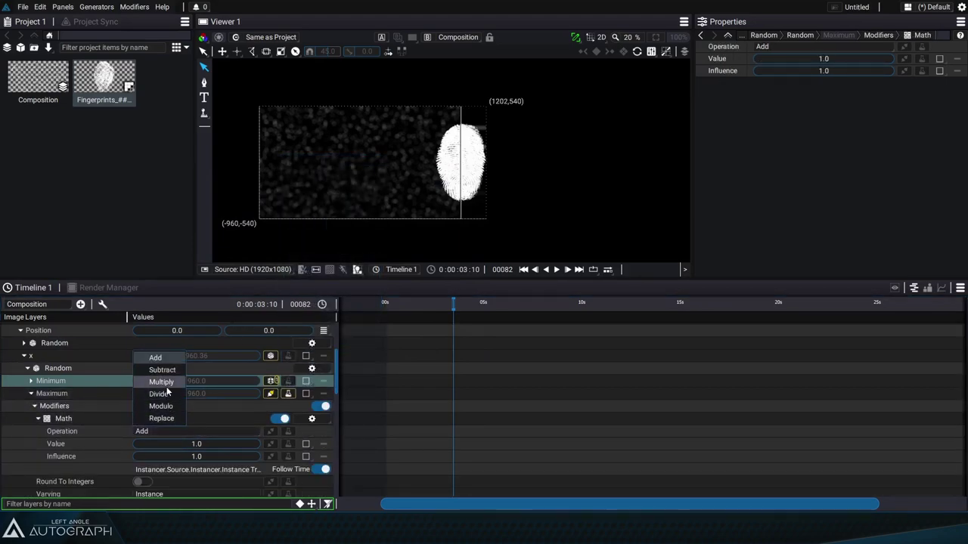
left_click(162, 383)
double_click(196, 446)
type("-1")
key("Return")
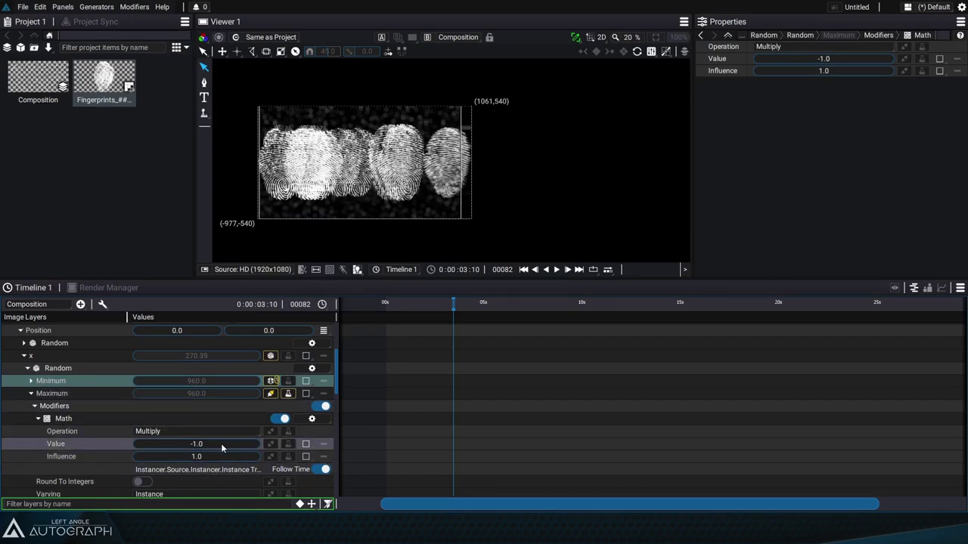
Drag the Instancer's Dimension 1 Size from 12 up to 22 copies.
left_click(31, 394)
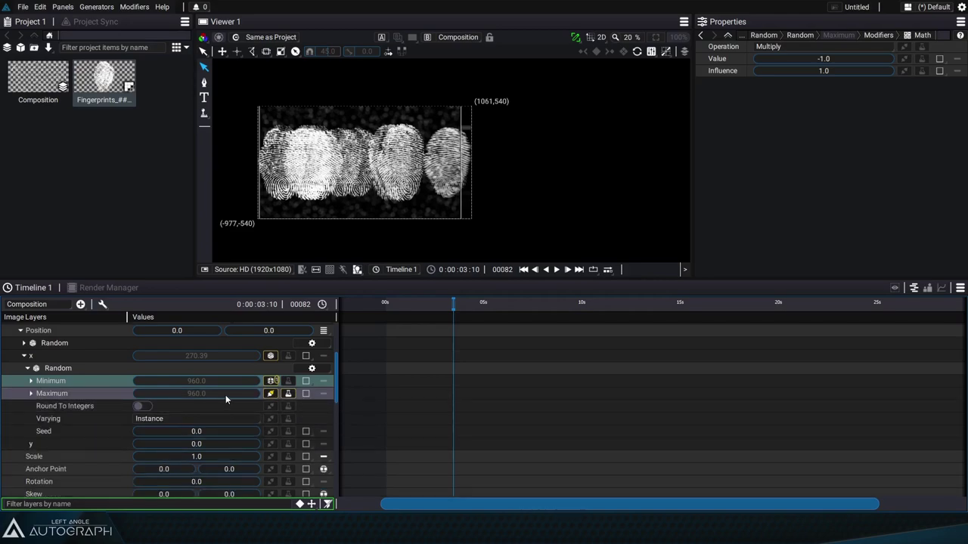
scroll(219, 344, "up", 3)
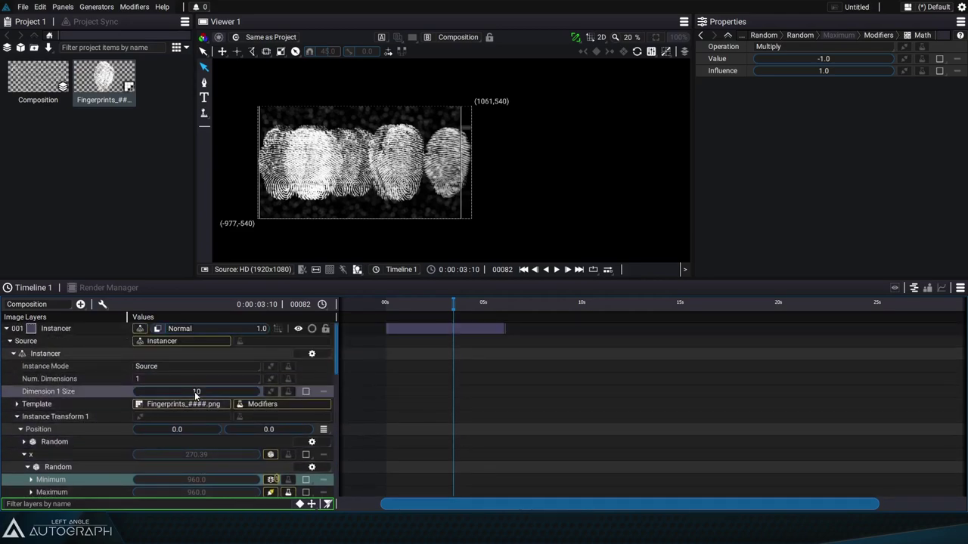
mouse_move(194, 392)
left_mouse_down()
mouse_move(212, 391)
mouse_move(194, 391)
left_mouse_up()
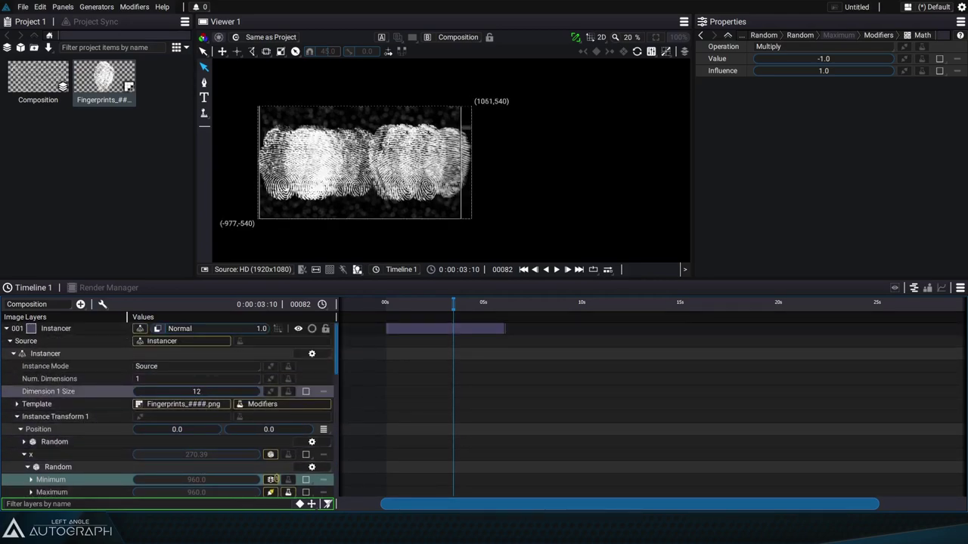
left_click_drag(195, 391, 219, 401)
left_click(244, 413)
scroll(298, 404, "down", 3)
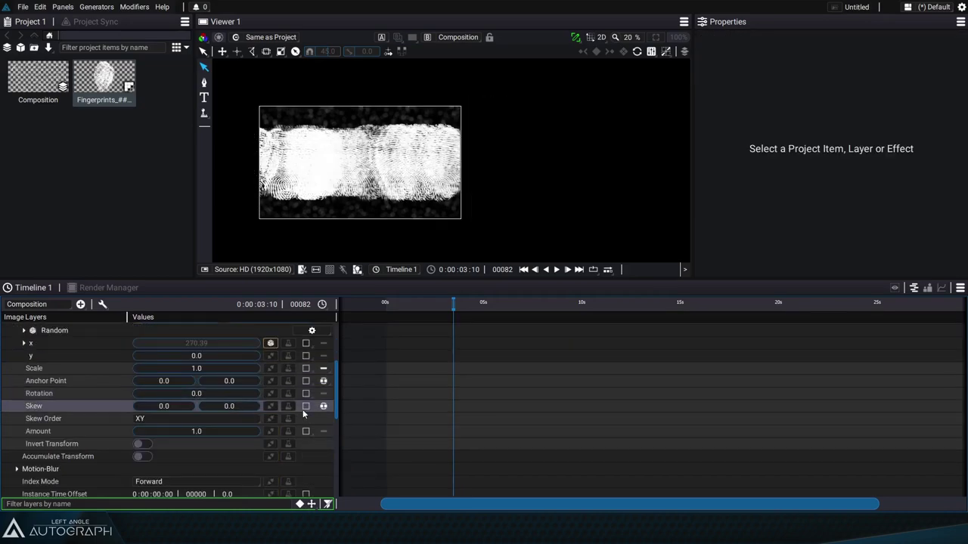
Add a Random modifier to y and link its Minimum to Composition Info Height ×0.5.
left_click(270, 356)
left_click(299, 328)
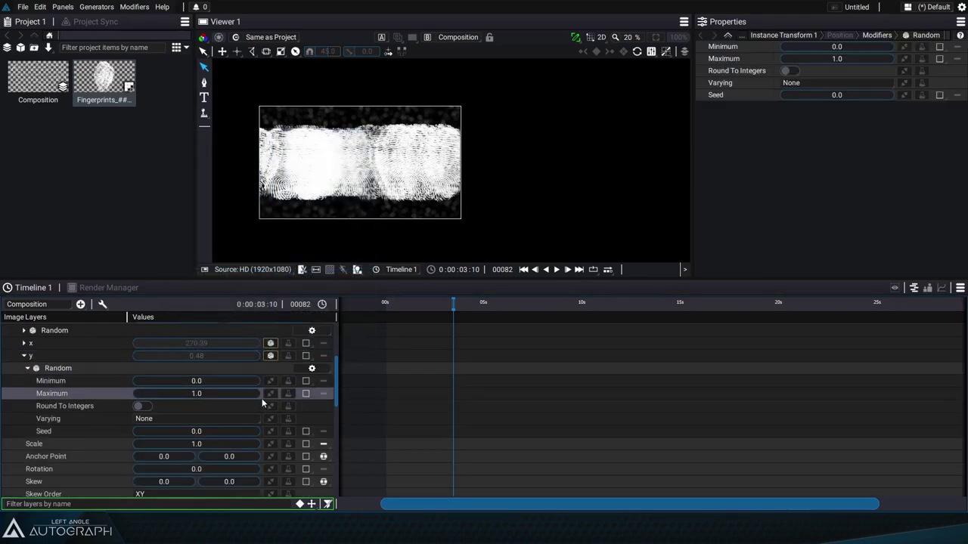
left_click(270, 393)
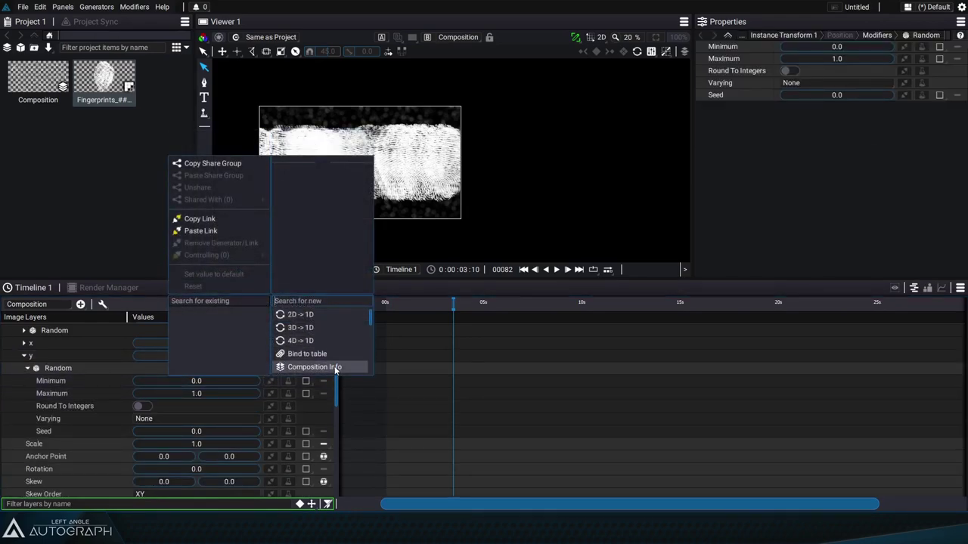
left_click(335, 368)
left_click(163, 406)
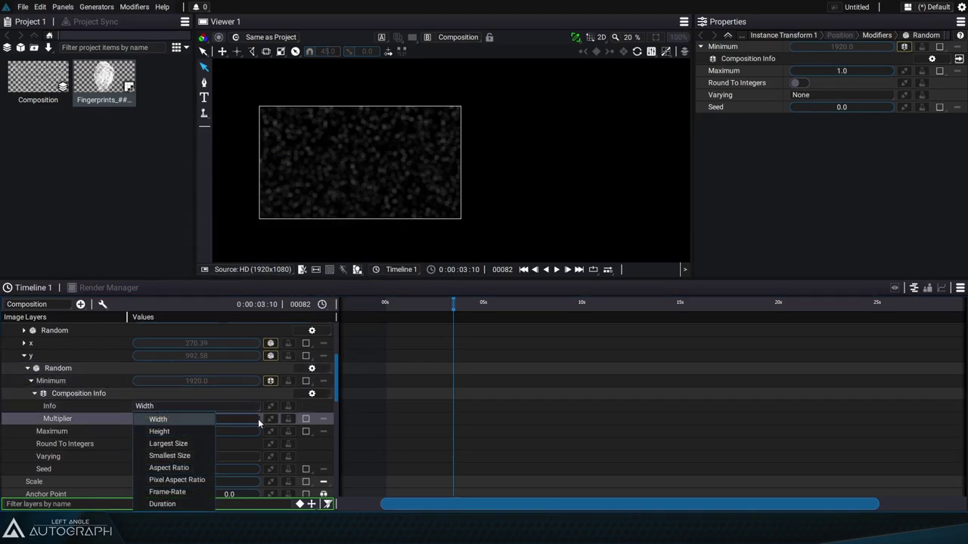
left_click(187, 430)
left_click(212, 418)
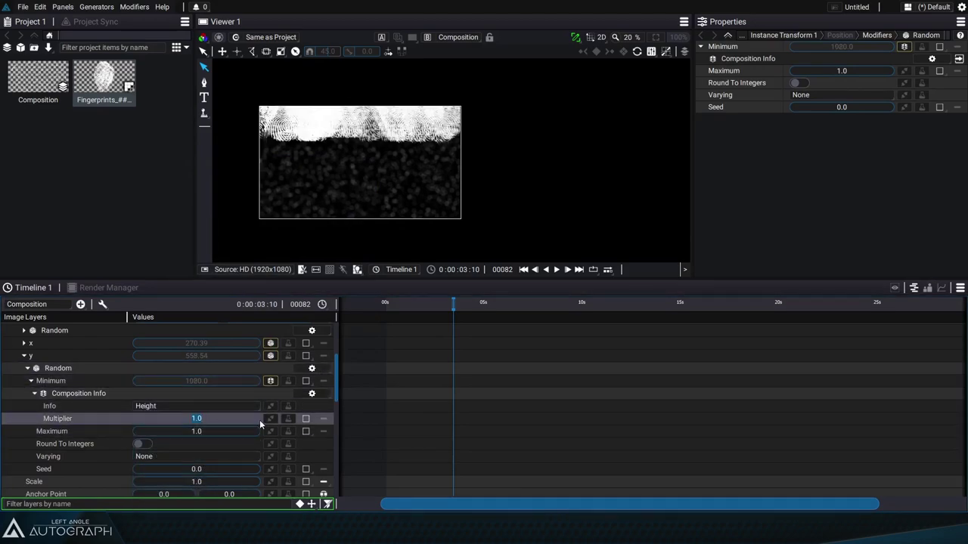
type("0.5")
key("Return")
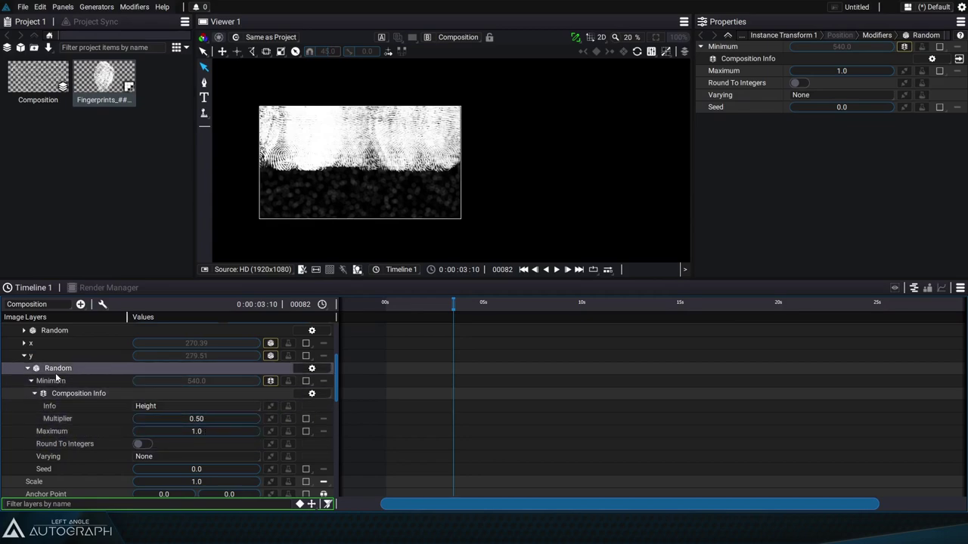
Copy the y Minimum's link and paste it into the y Maximum.
left_click(31, 380)
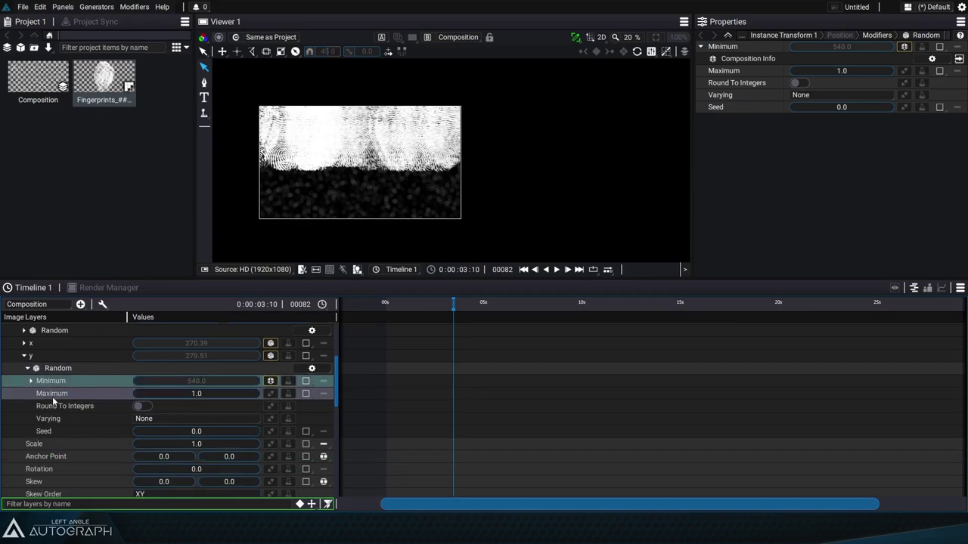
left_click(270, 381)
left_click(177, 219)
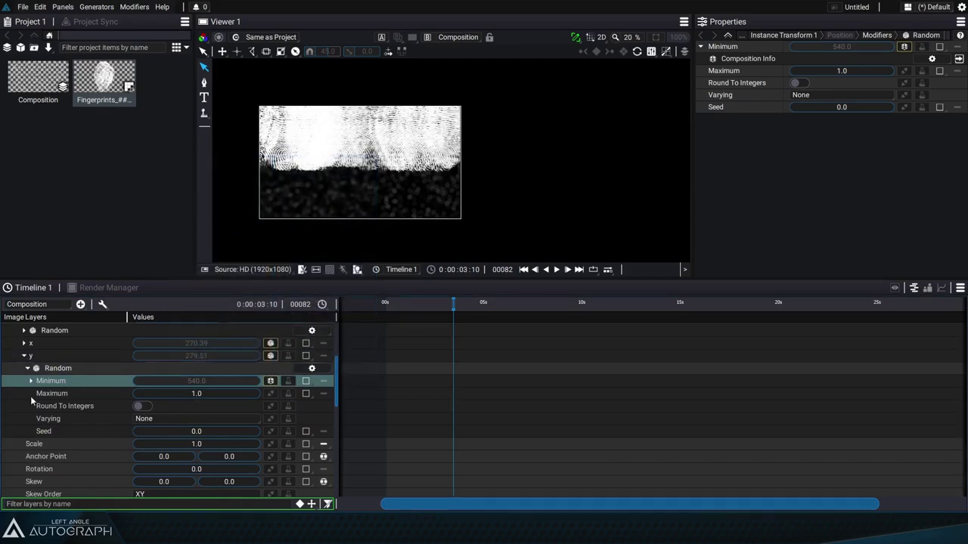
left_click(270, 393)
left_click(227, 241)
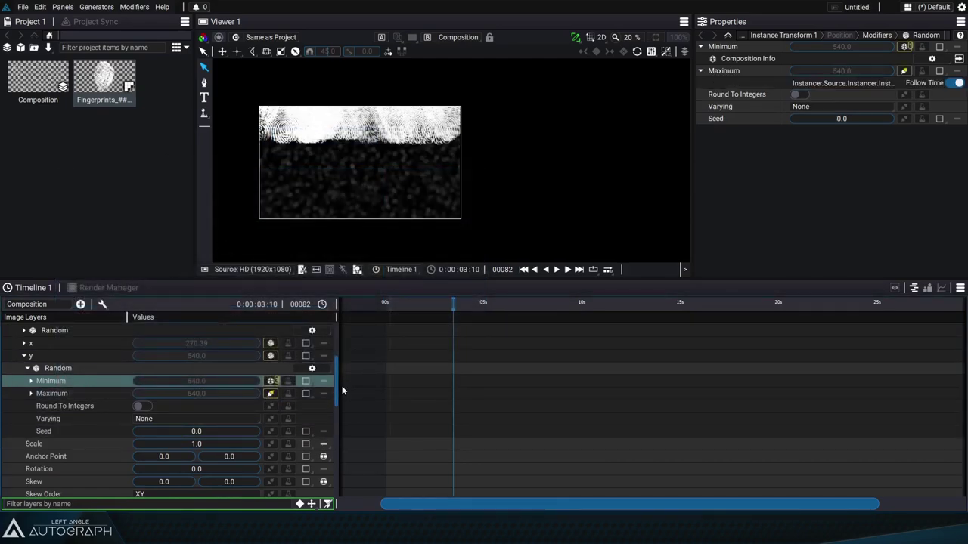
Add a Math modifier to the y Maximum set to Multiply by -1.
left_click(288, 393)
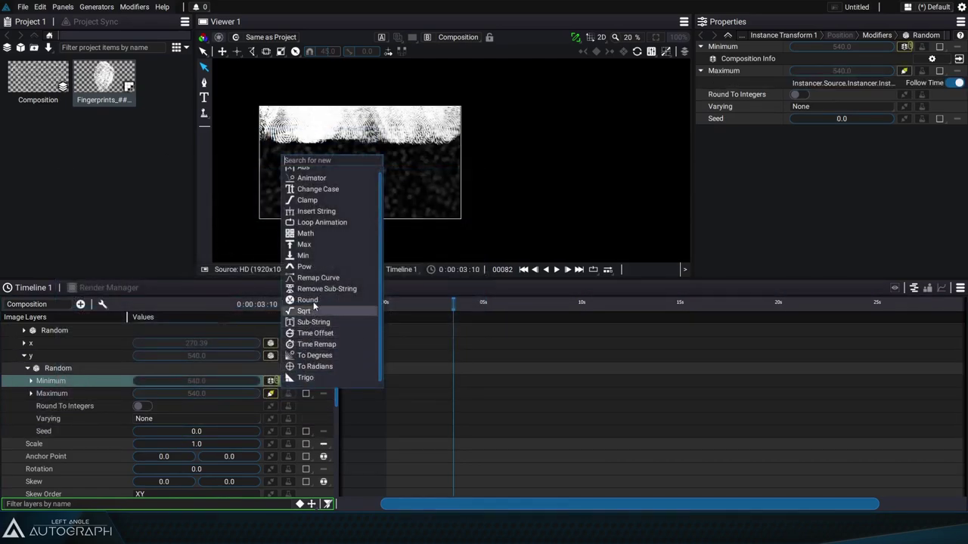
left_click(325, 233)
left_click(152, 431)
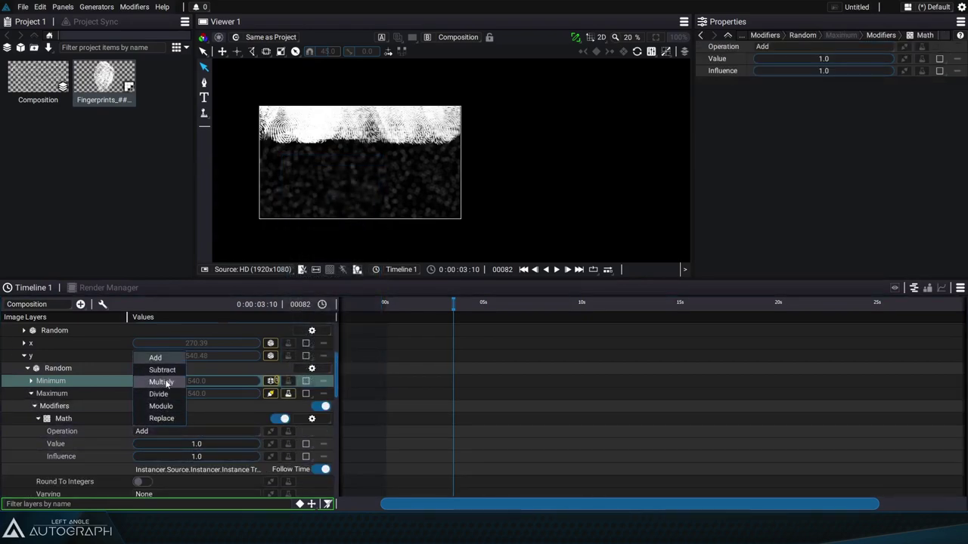
left_click(166, 383)
left_click(210, 447)
type("-1")
key("Return")
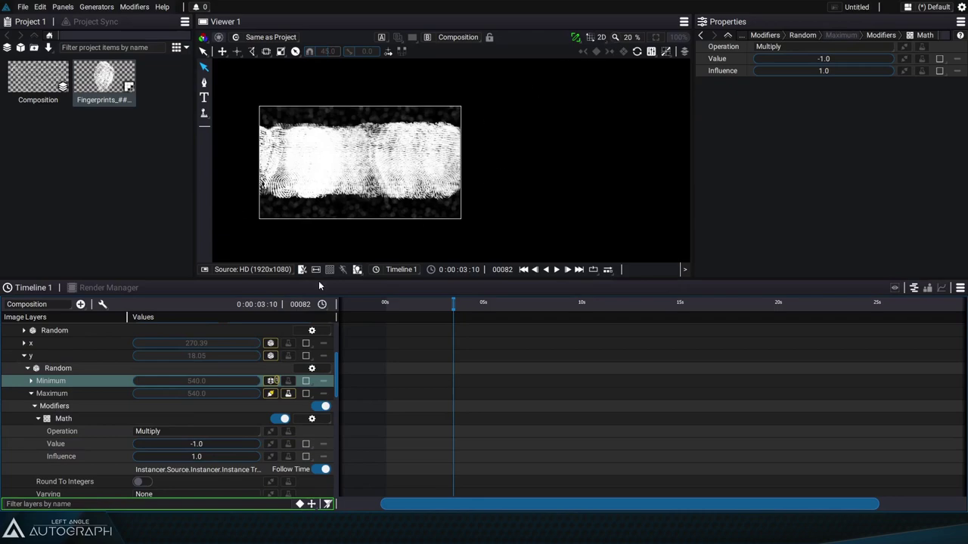
Make the y randomness vary per instance and change its Random Seed to 6.
scroll(90, 393, "down", 2)
left_click(31, 366)
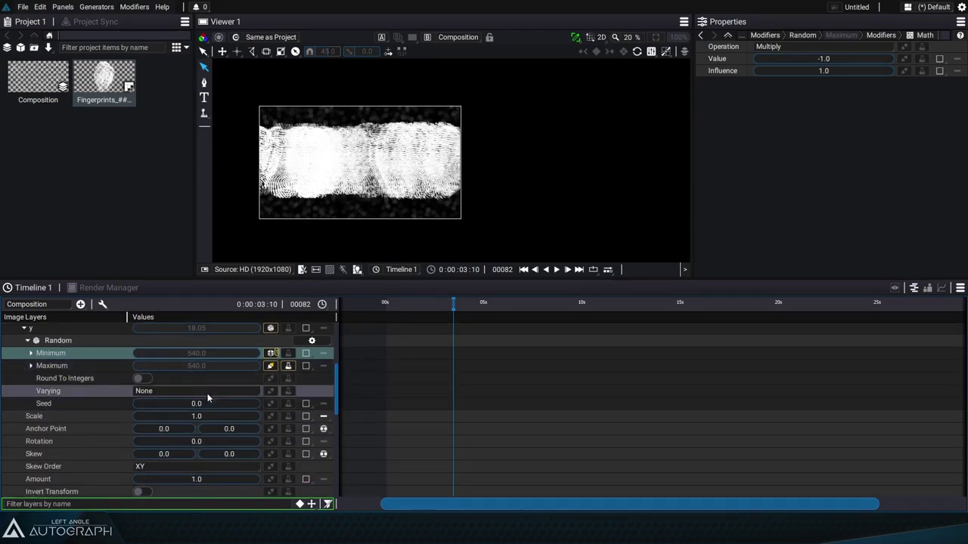
left_click(186, 387)
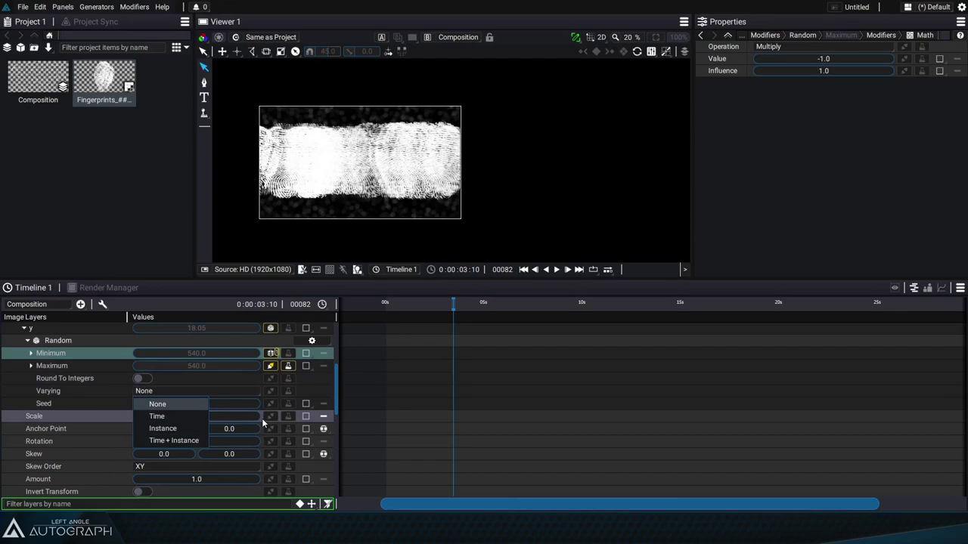
left_click(186, 428)
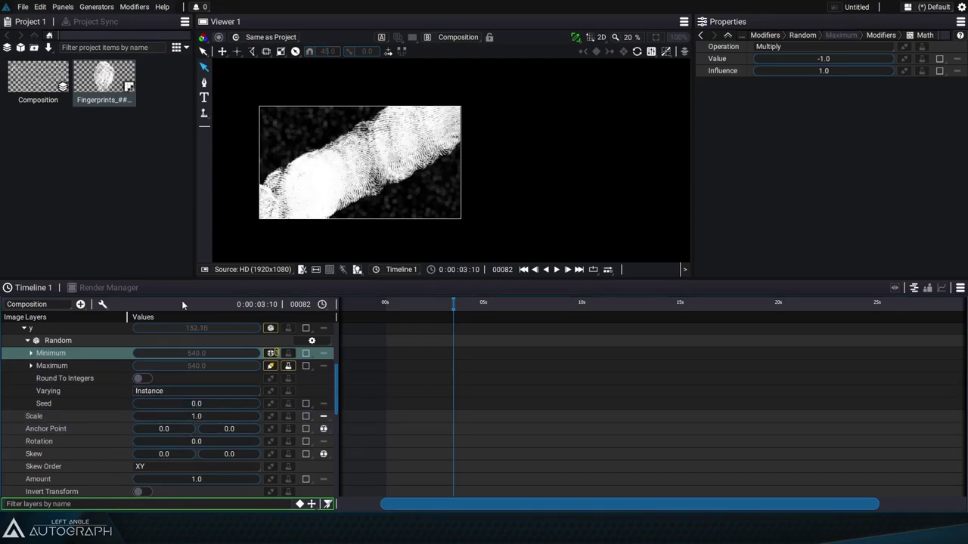
scroll(164, 327, "up", 3)
scroll(106, 377, "down", 4)
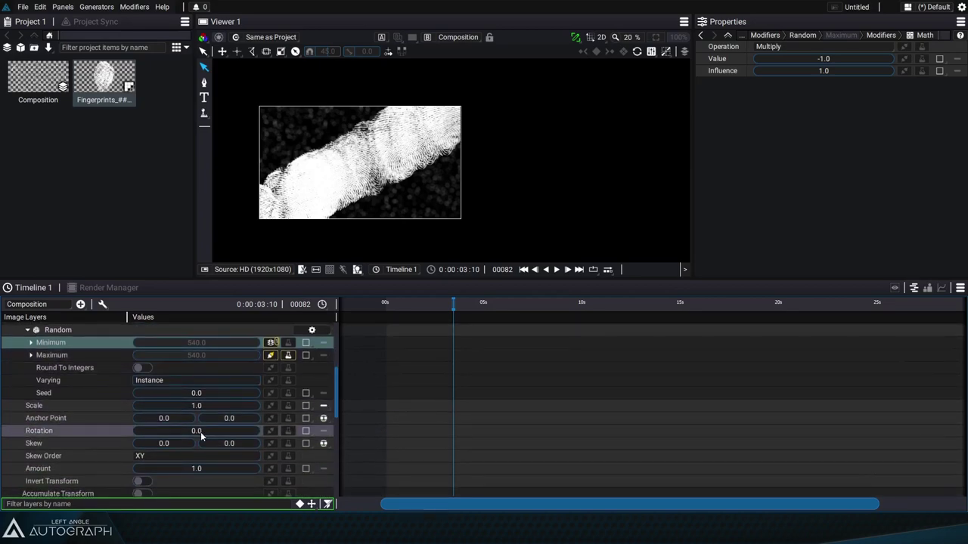
scroll(181, 446, "down", 2)
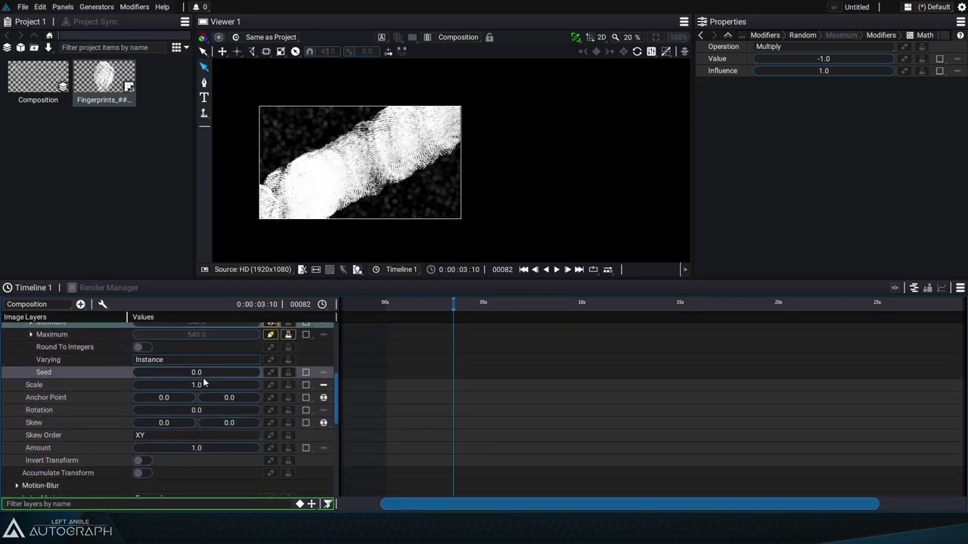
scroll(105, 375, "up", 3)
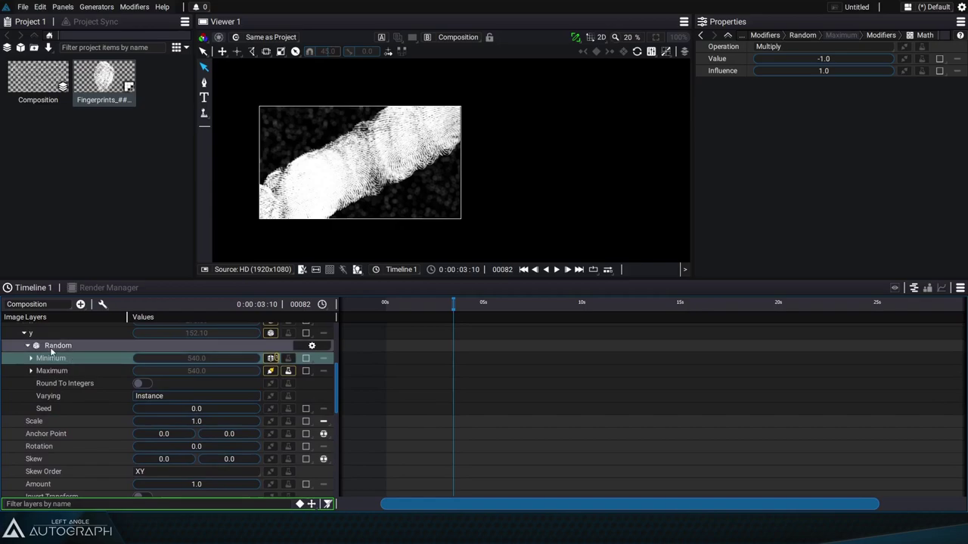
left_click_drag(200, 412, 223, 413)
Lower the Instancer's Dimension 1 Size from 22 to 19.
scroll(179, 429, "up", 3)
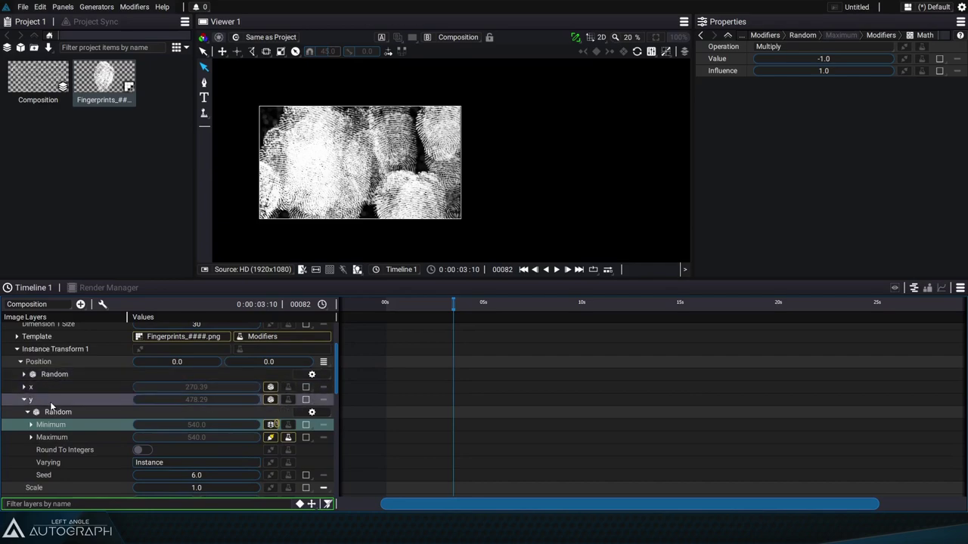
left_click(25, 399)
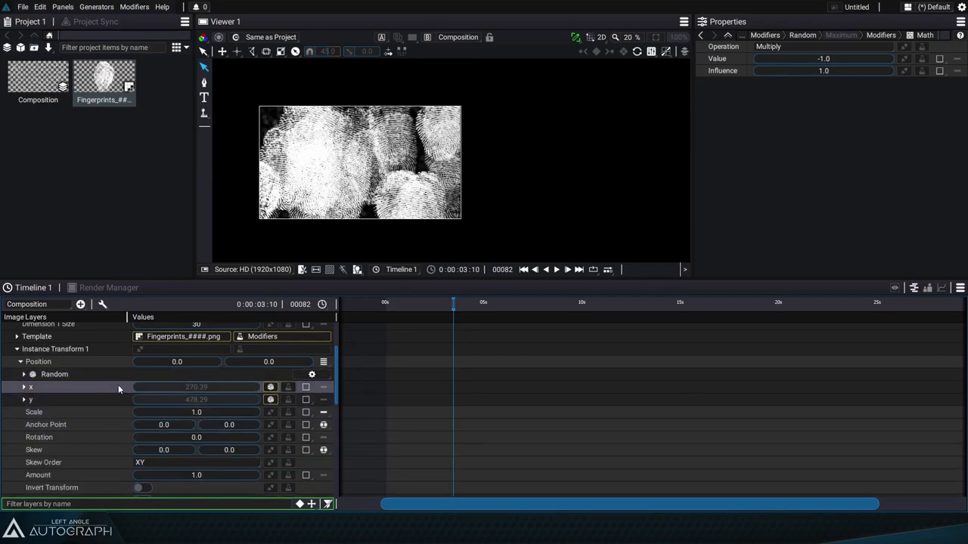
scroll(118, 385, "up", 3)
mouse_move(214, 391)
left_mouse_down()
mouse_move(235, 390)
mouse_move(207, 391)
left_mouse_up()
Fit the composition in the viewer and keep the Source HD preview resolution.
left_click(653, 38)
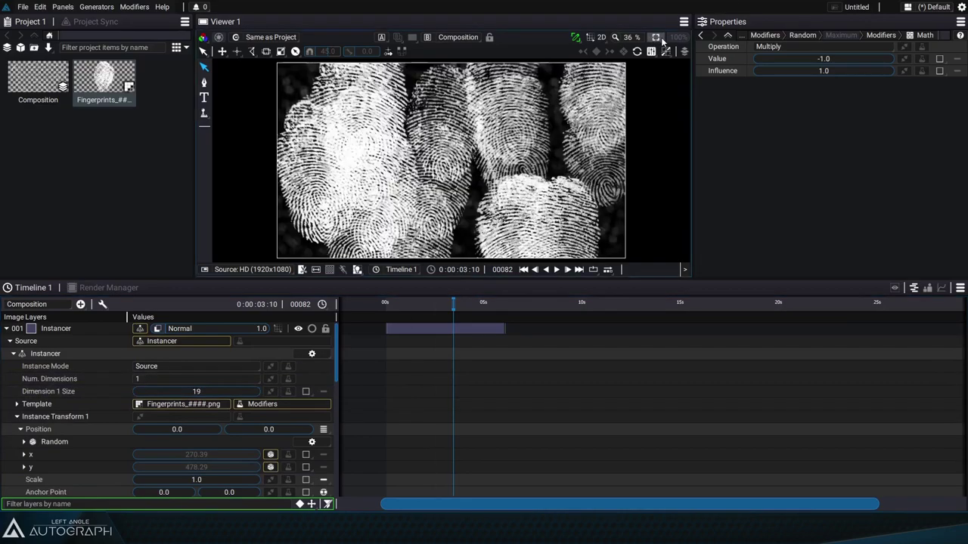
left_click(257, 270)
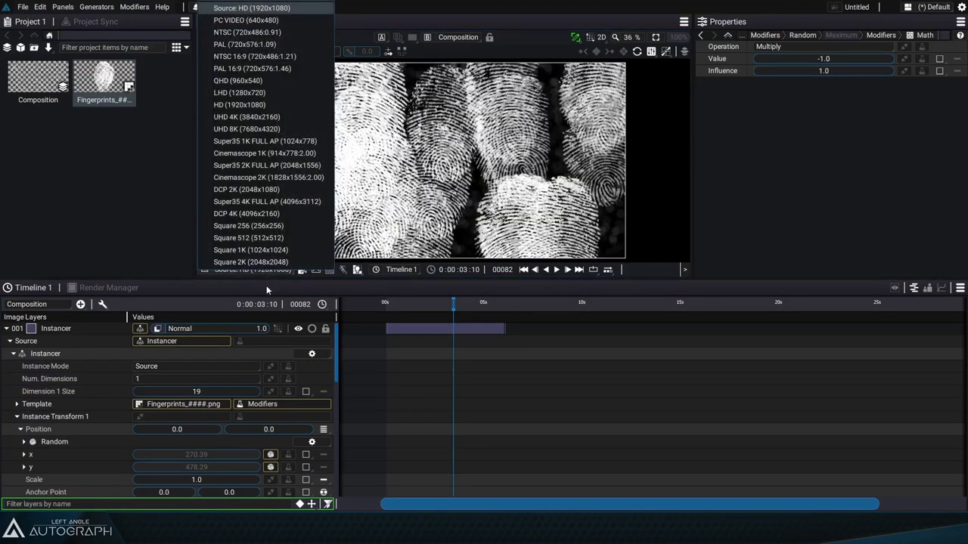
left_click(267, 286)
left_click_drag(266, 279, 261, 205)
left_click(258, 196)
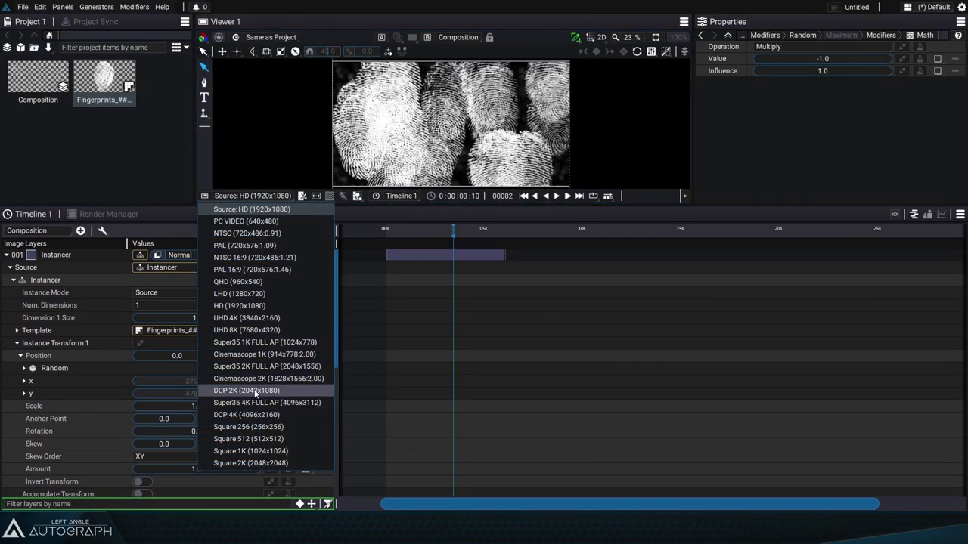
left_click(278, 210)
Add a Random modifier to Rotation with Minimum -180 and Maximum 180.
right_click(278, 434)
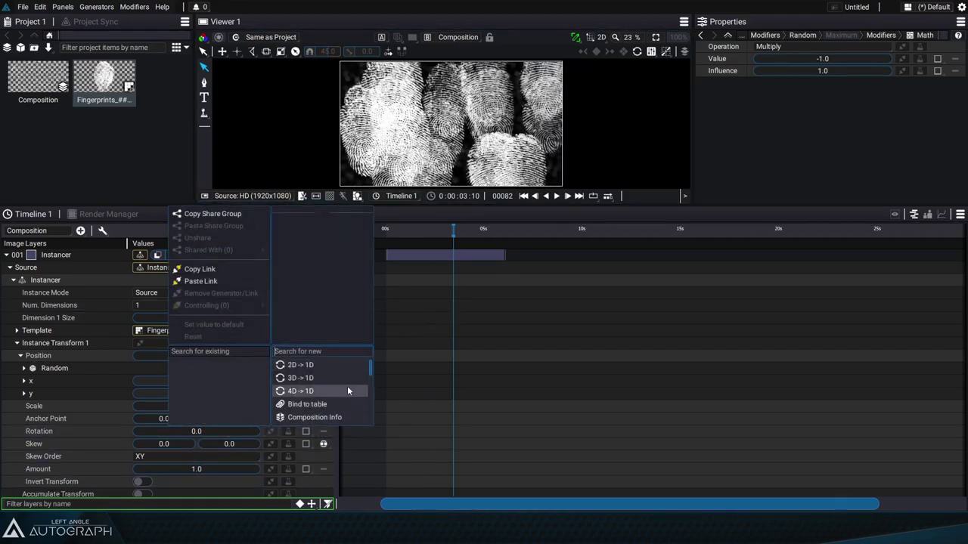
scroll(371, 409, "down", 5)
left_click(329, 394)
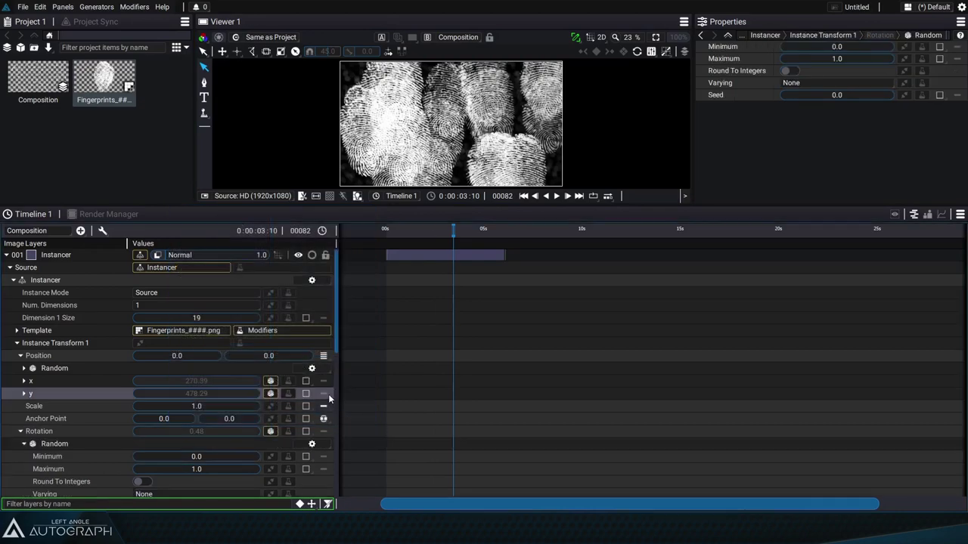
scroll(193, 423, "down", 3)
double_click(194, 394)
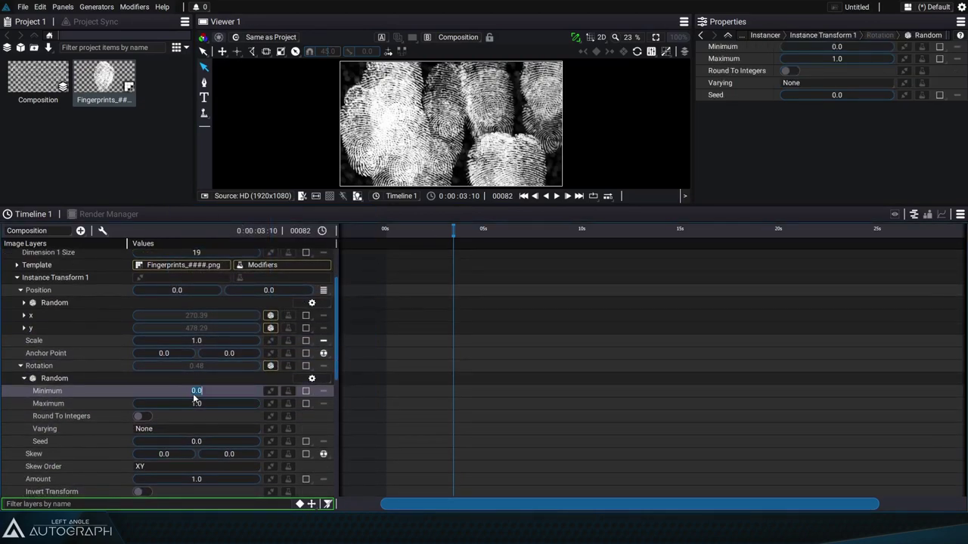
type("-180")
key("Tab")
type("180")
key("Return")
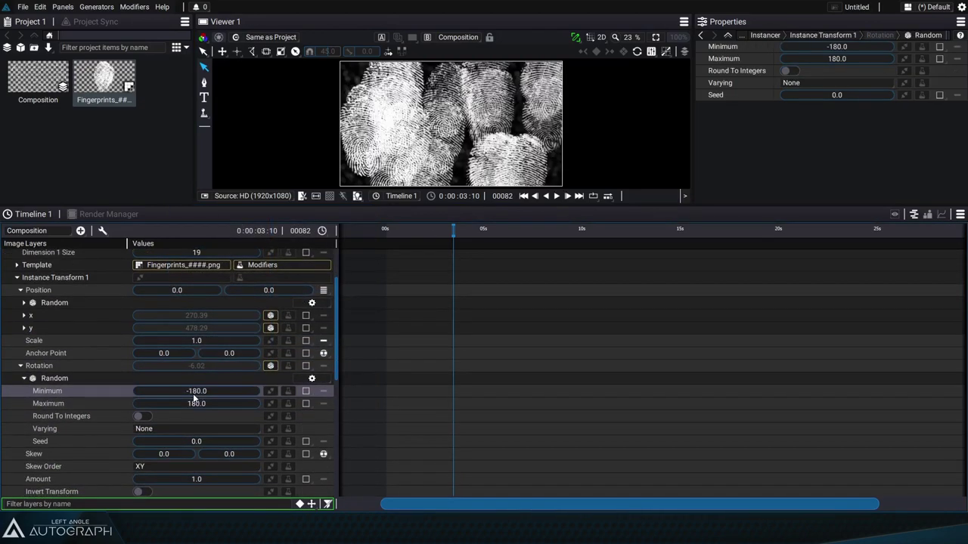
Make the rotation randomness vary per instance with seed 1, then collapse the Source settings.
left_click(163, 429)
left_click(171, 465)
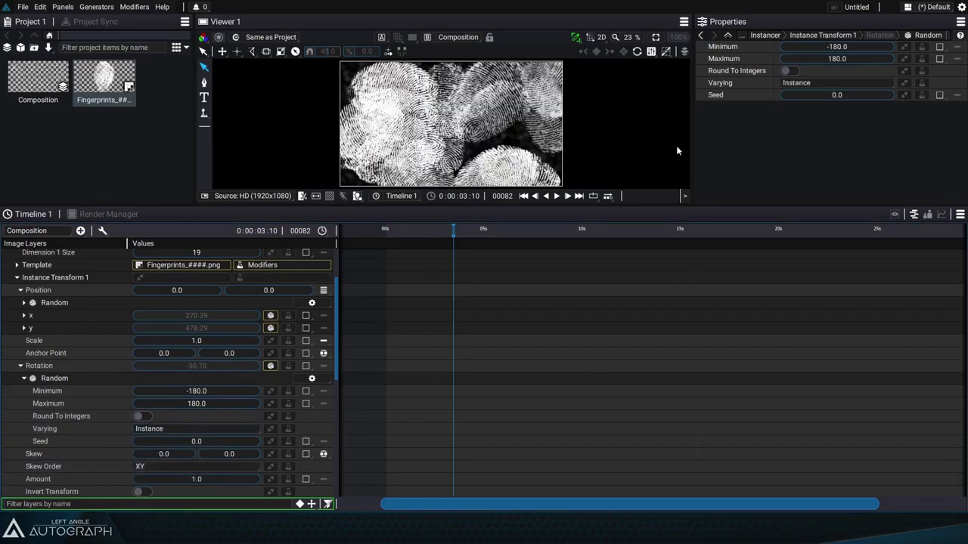
mouse_move(197, 442)
left_mouse_down()
mouse_move(218, 441)
mouse_move(203, 442)
left_mouse_up()
scroll(151, 341, "up", 3)
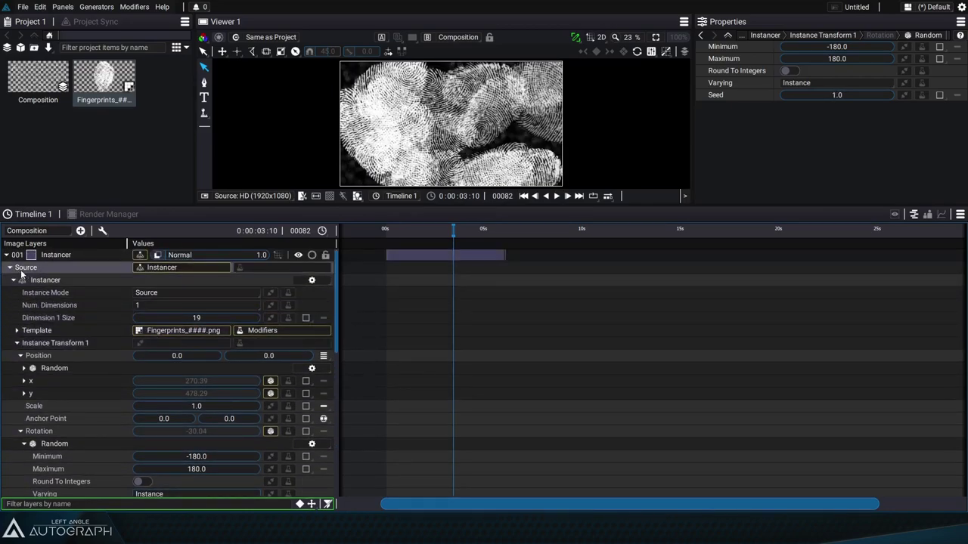
left_click(9, 268)
Move the playhead to about 5 seconds and reveal the Instancer and Noise Visible keyframes.
left_click(7, 255)
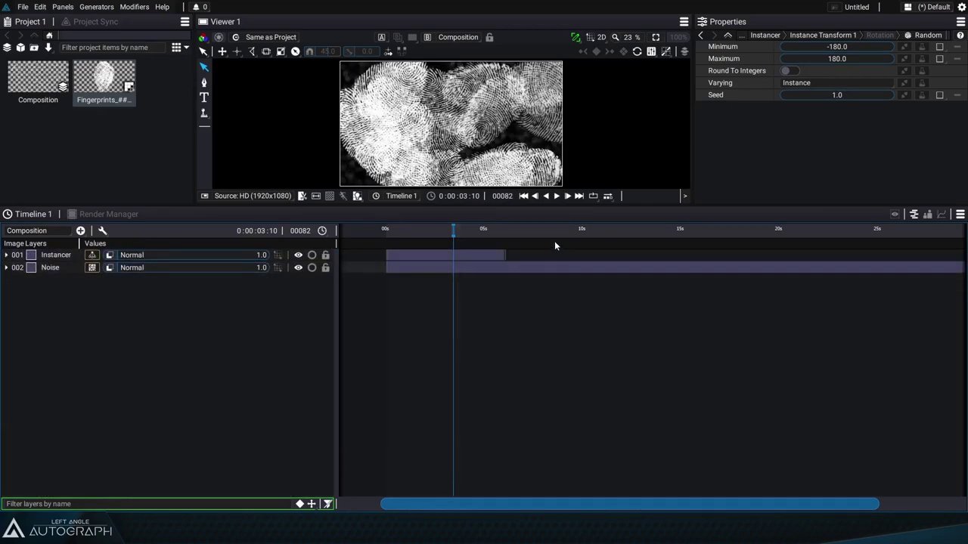
left_click_drag(451, 206, 451, 301)
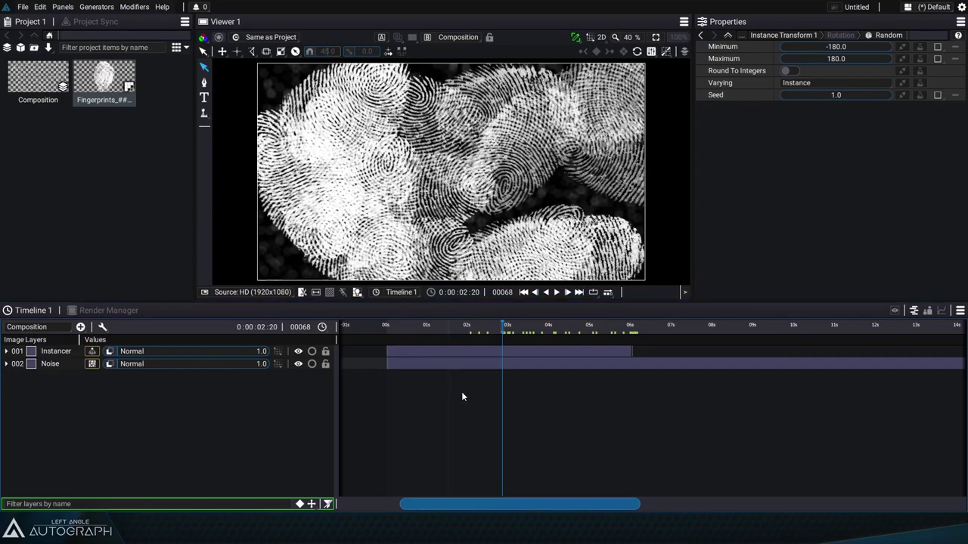
scroll(457, 392, "down", 5)
left_click_drag(472, 333, 503, 333)
left_click(60, 355)
left_click(62, 366)
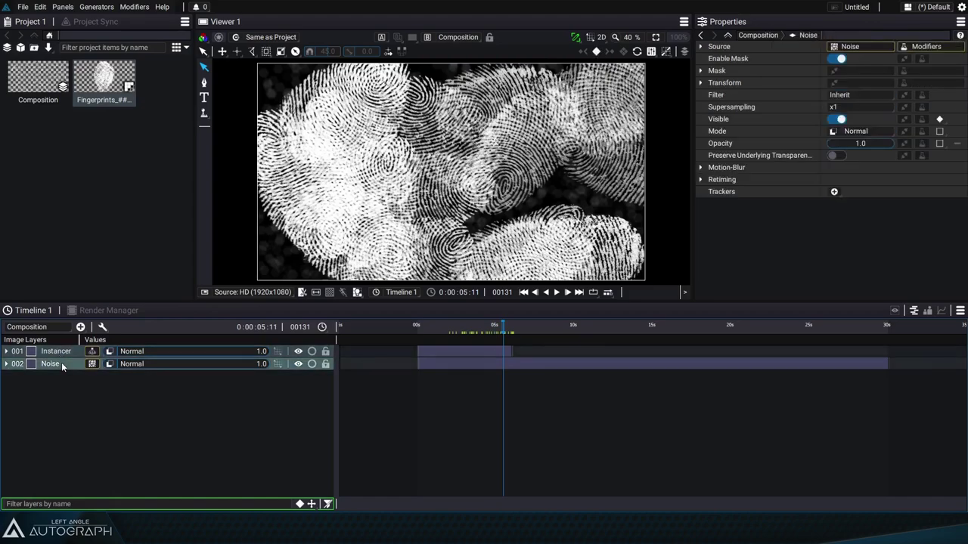
key("u")
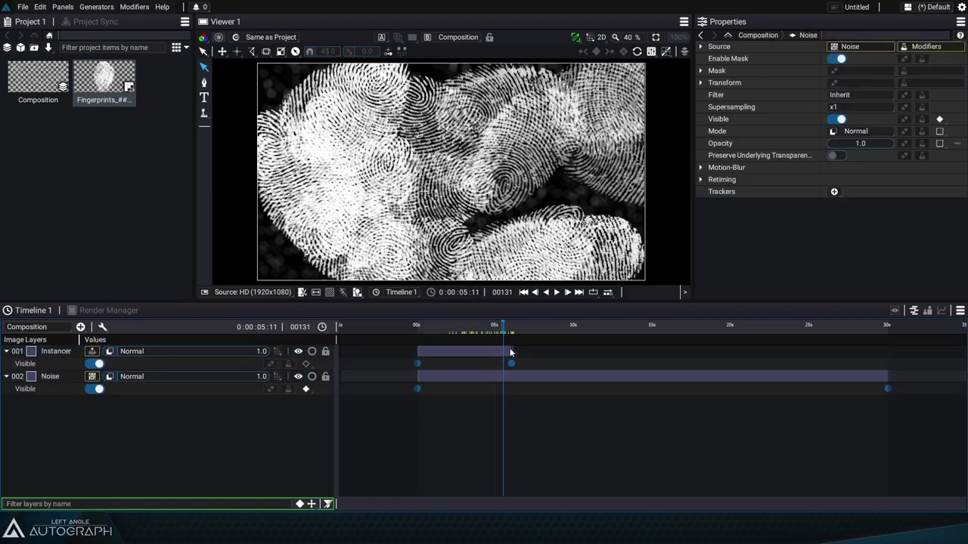
Select the Instancer's end Visible keyframe, undoing an attempt to move it later.
left_click(25, 363)
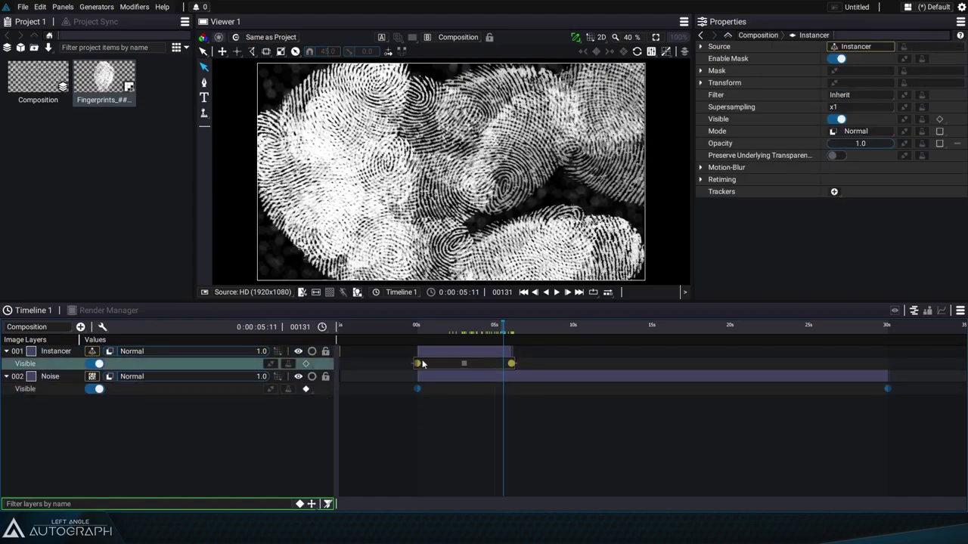
left_click(530, 349)
left_click_drag(511, 364, 793, 365)
key("ctrl+z")
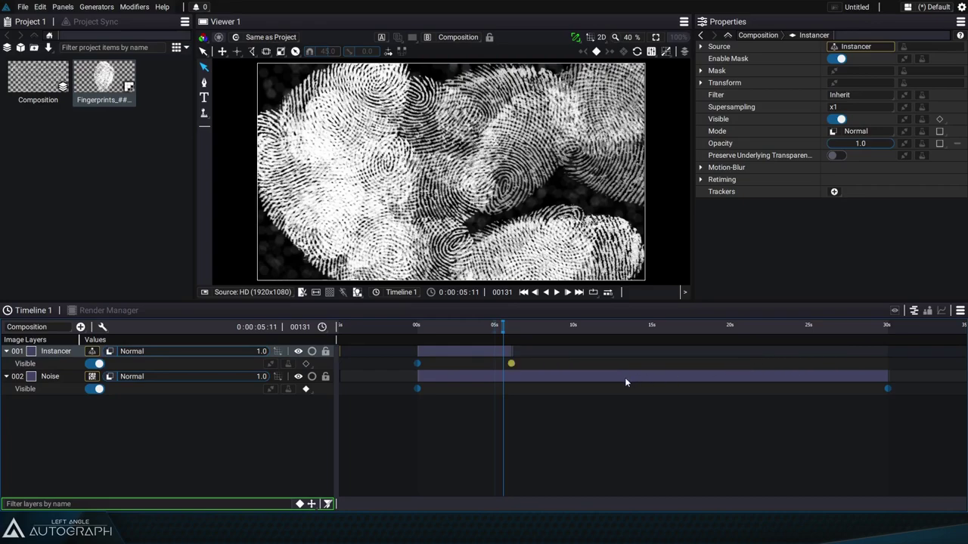
left_click_drag(514, 330, 511, 361)
left_click(494, 364)
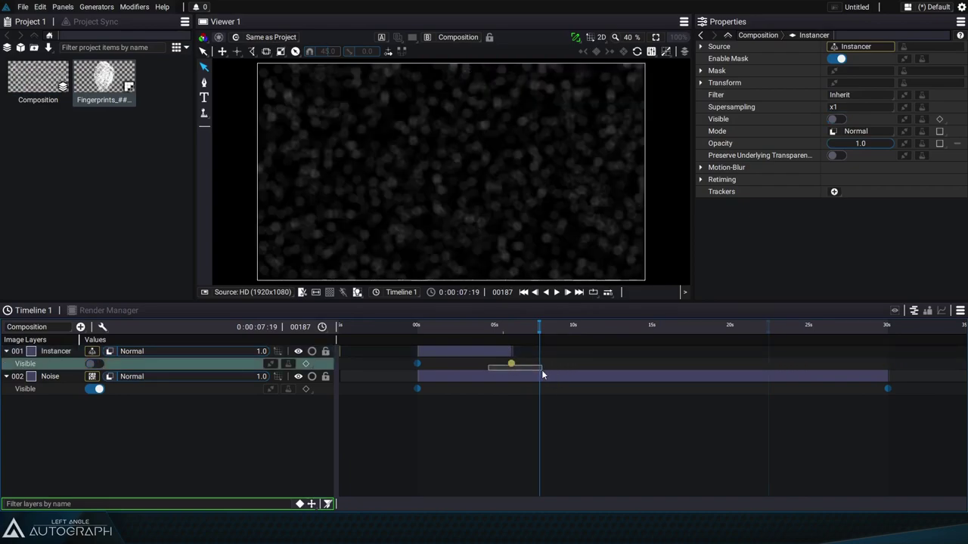
Delete the Instancer and Noise end Visible keyframes and scrub to about 33 seconds.
key("Delete")
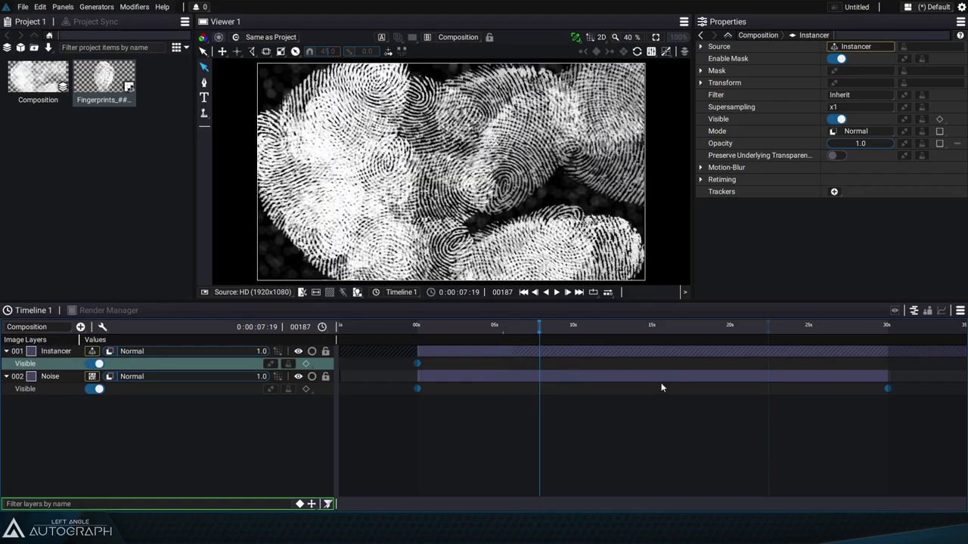
left_click(887, 389)
key("Delete")
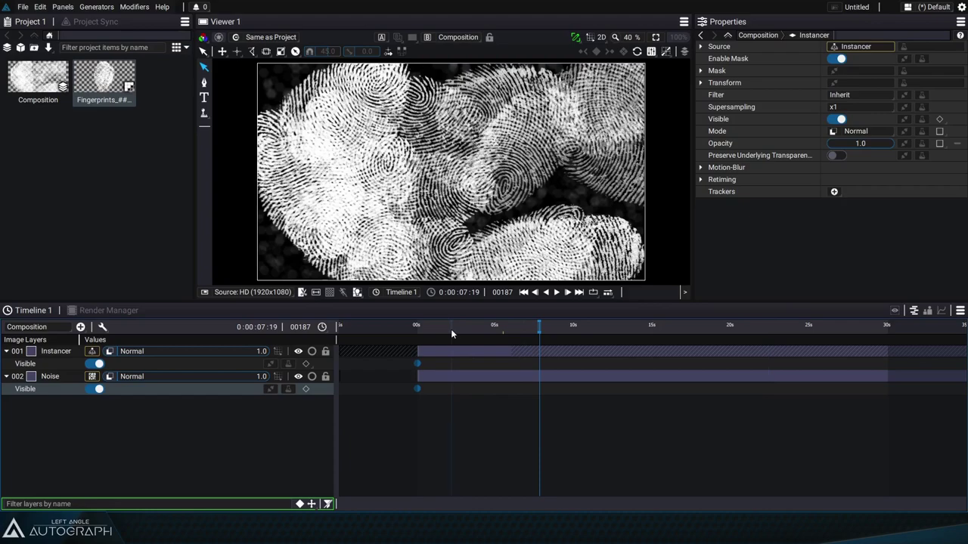
left_click_drag(406, 354, 431, 406)
left_click(461, 432)
left_click_drag(549, 326, 943, 327)
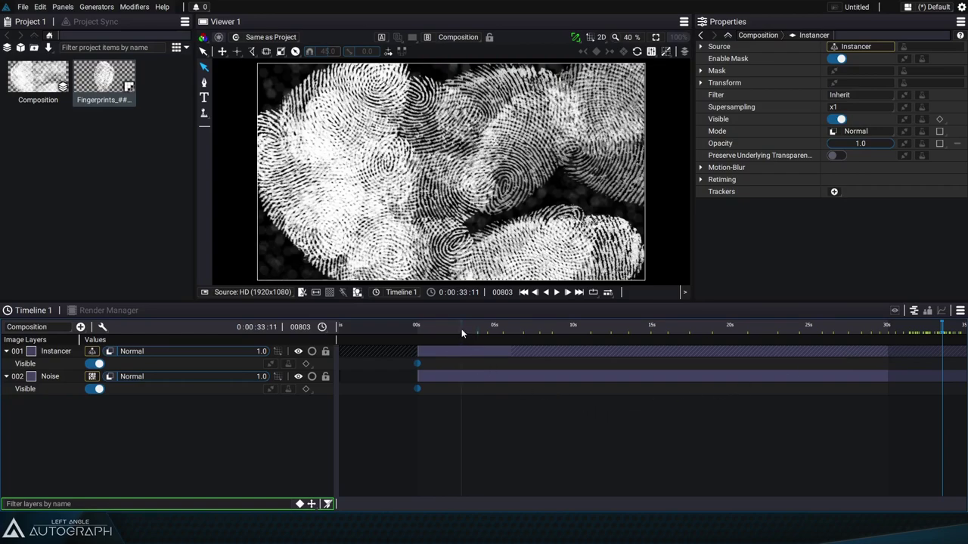
Keep the HD source preview resolution and return the playhead to about 31 seconds.
left_click_drag(276, 301, 276, 236)
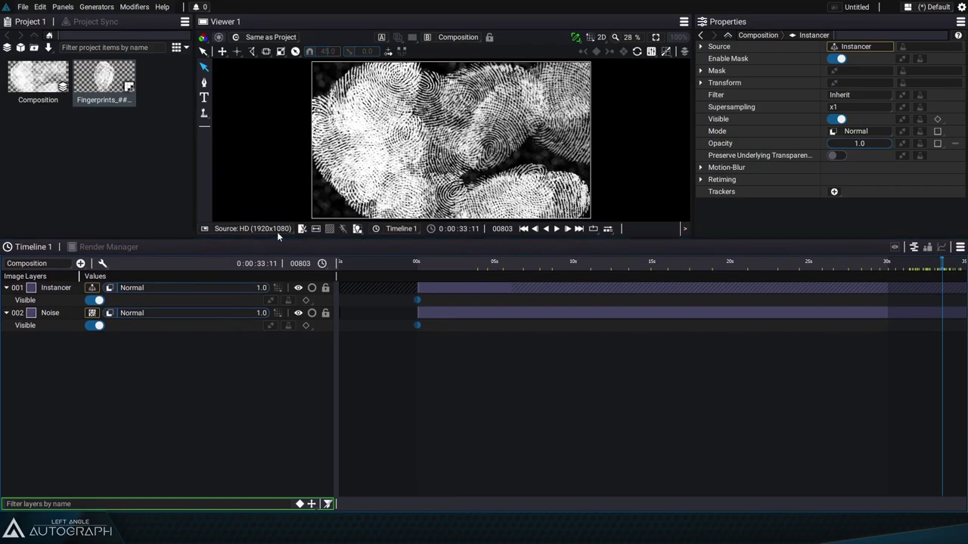
left_click(274, 230)
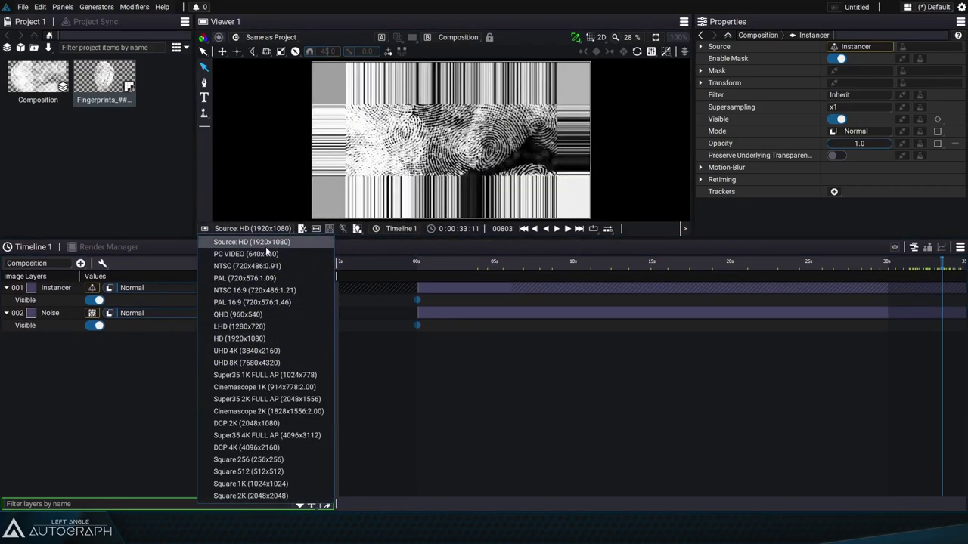
left_click(266, 248)
left_click_drag(529, 261, 919, 261)
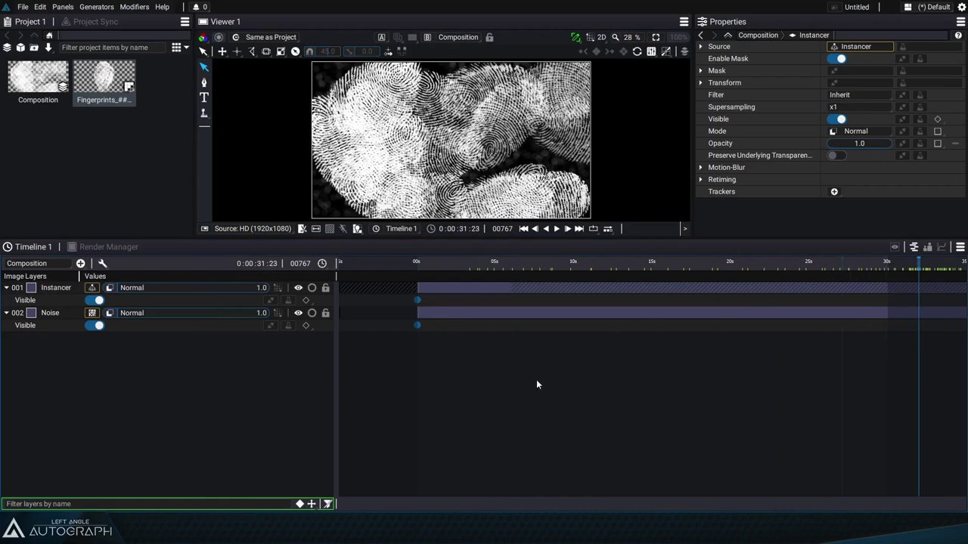